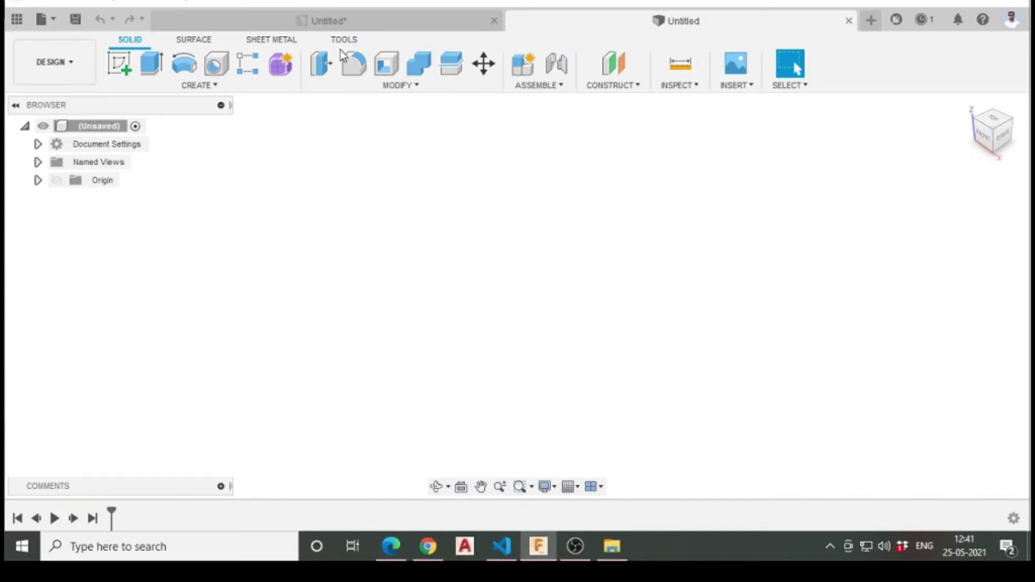
After viewing the reference drawing, close the spare empty design and start a new design
click(402, 22)
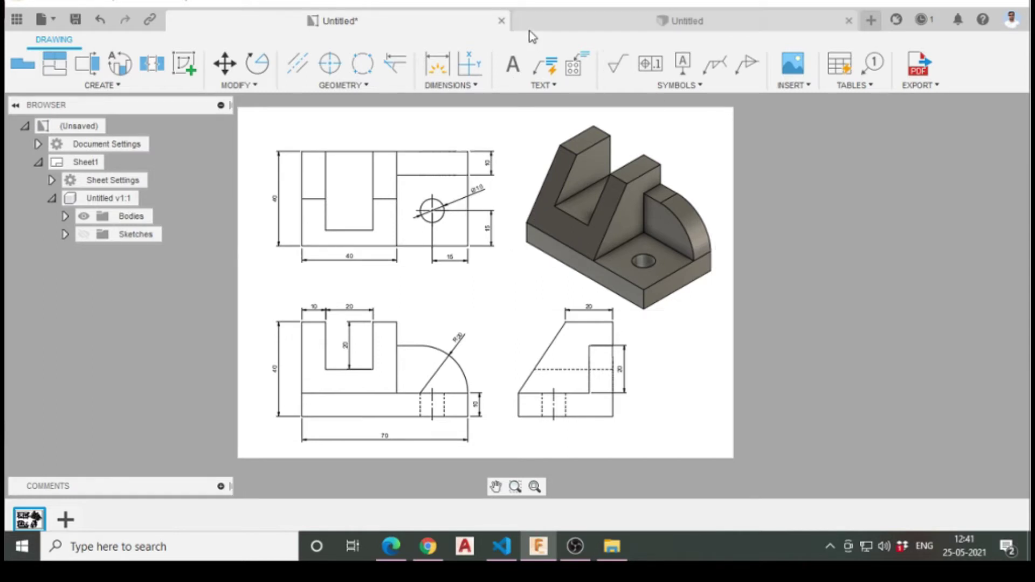
click(848, 20)
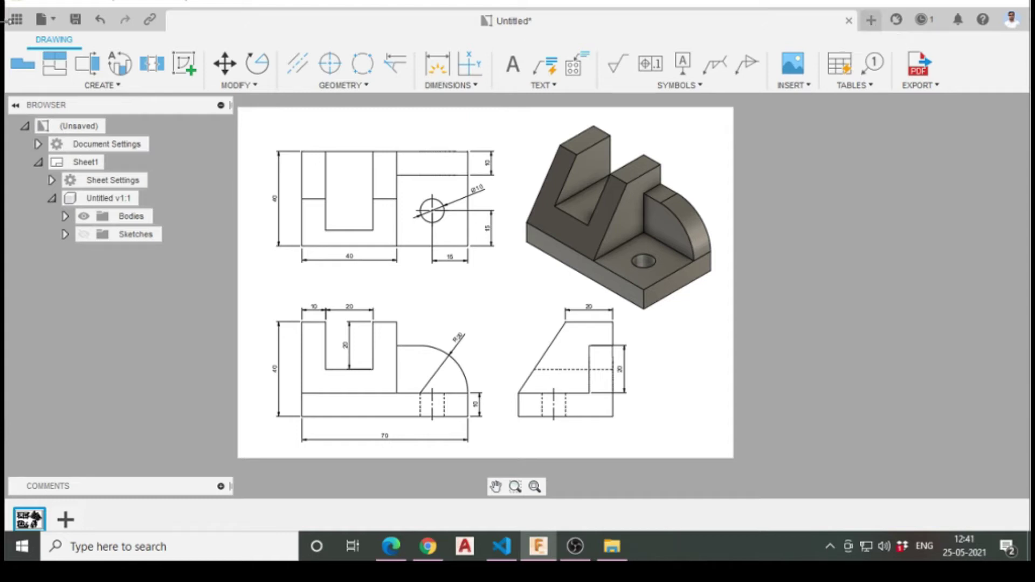
click(43, 20)
click(74, 43)
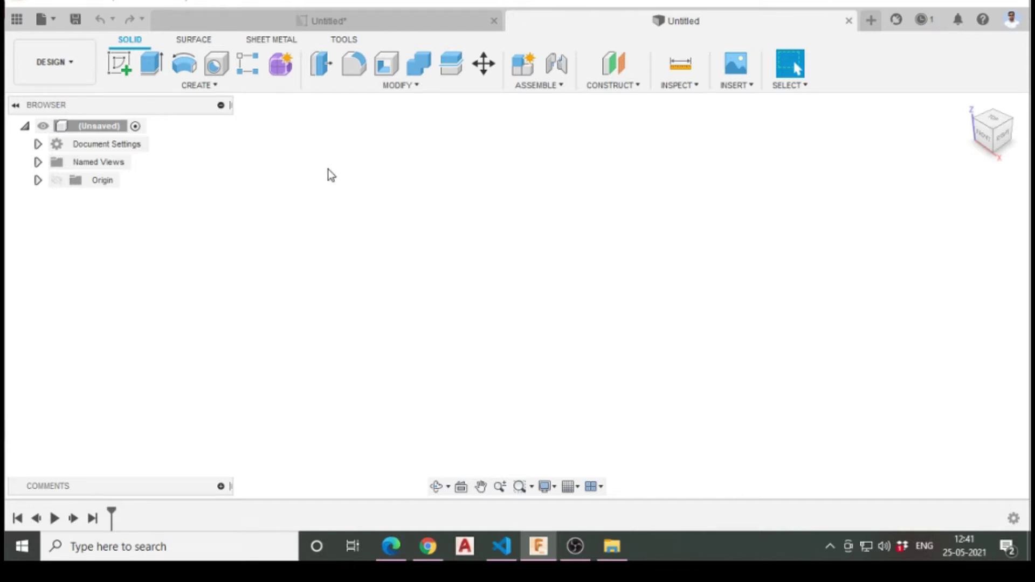
Save the new design under the name 'Drawing 004'
click(73, 18)
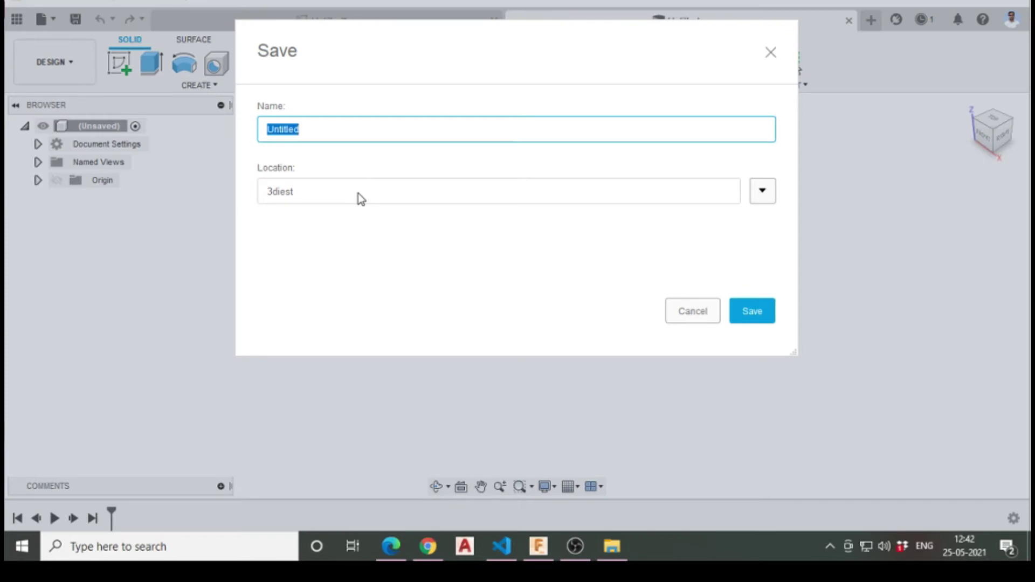
text(Drawing)
text( 0034)
text(4)
click(755, 313)
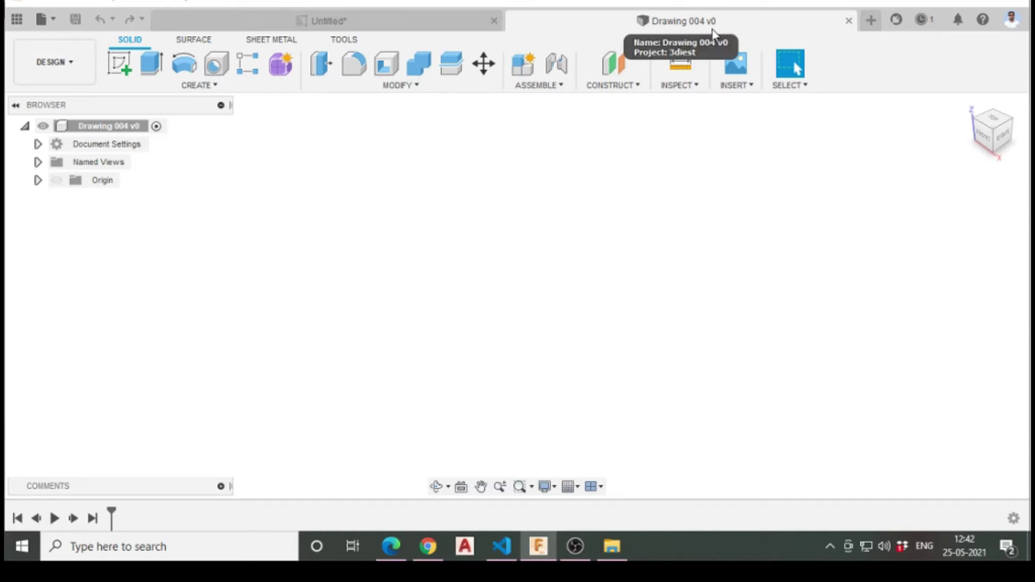
Confirm Document Settings shows mm units, glance at the reference drawing, and return to Drawing 004
click(38, 144)
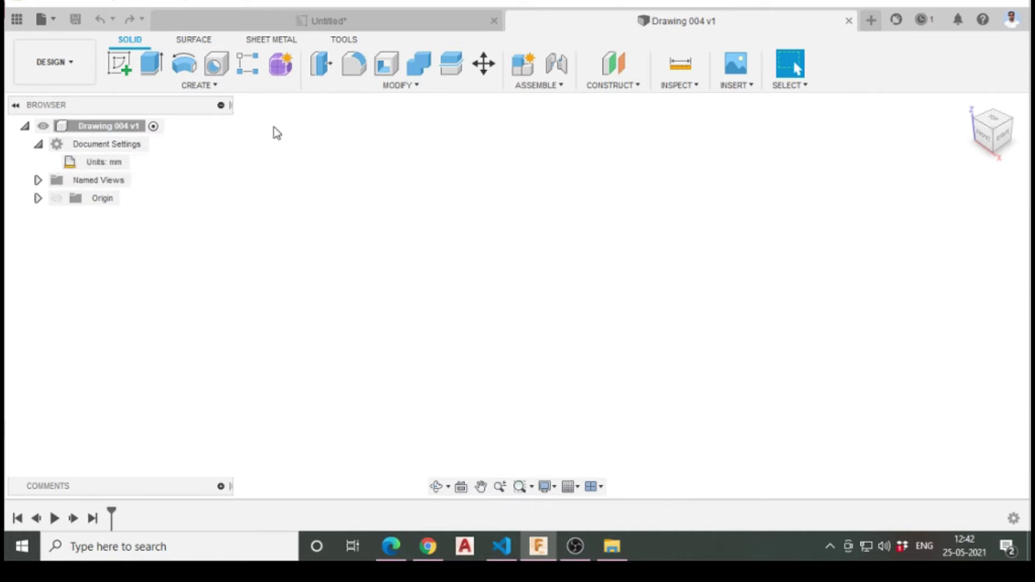
click(341, 27)
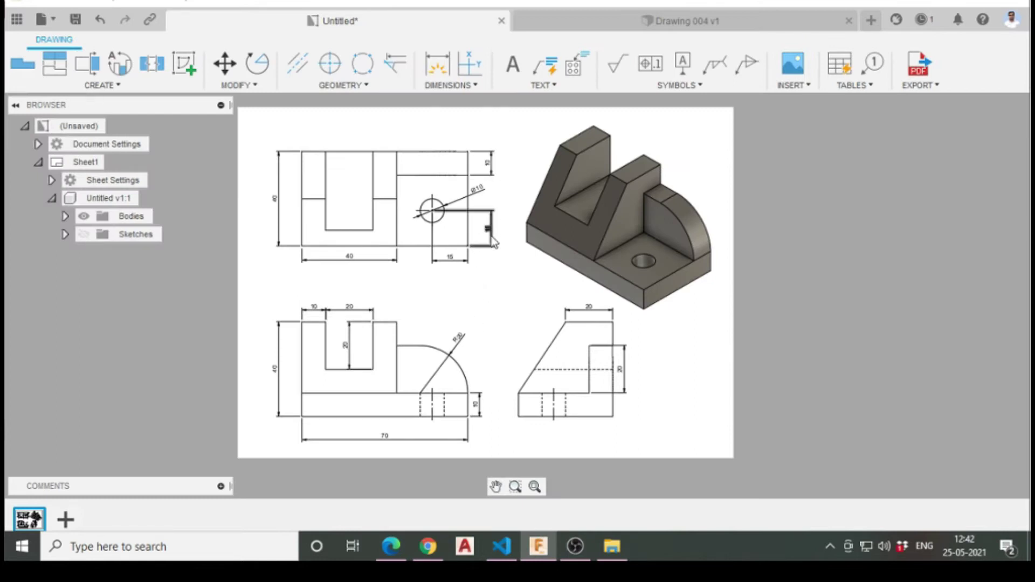
click(700, 22)
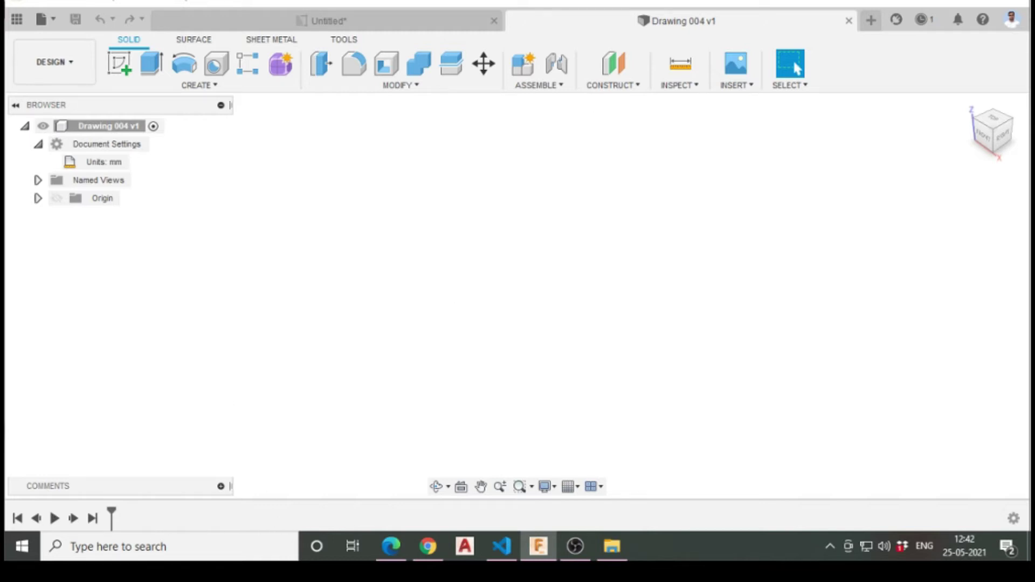
Start a new sketch on the horizontal XY plane
click(121, 69)
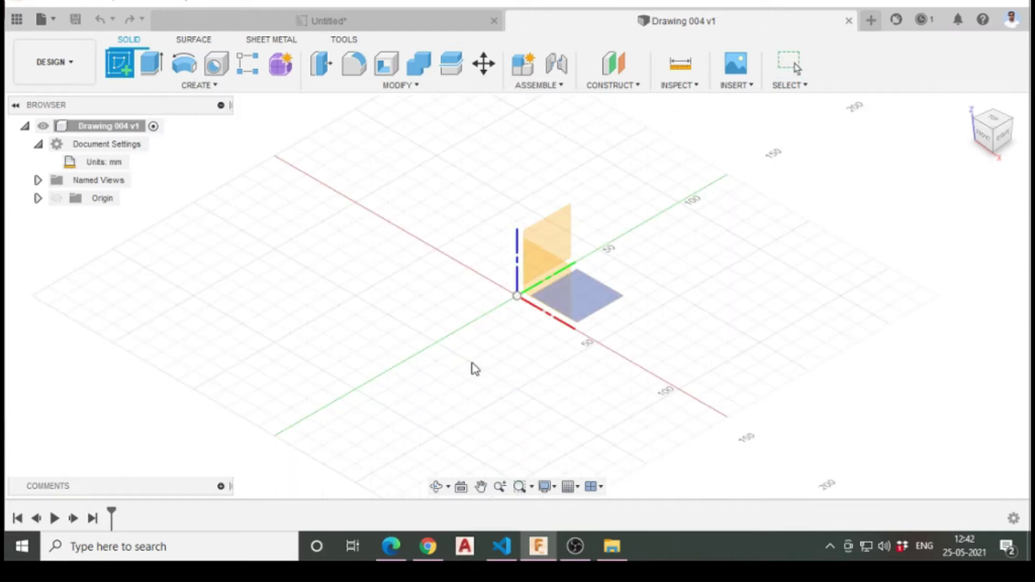
click(592, 302)
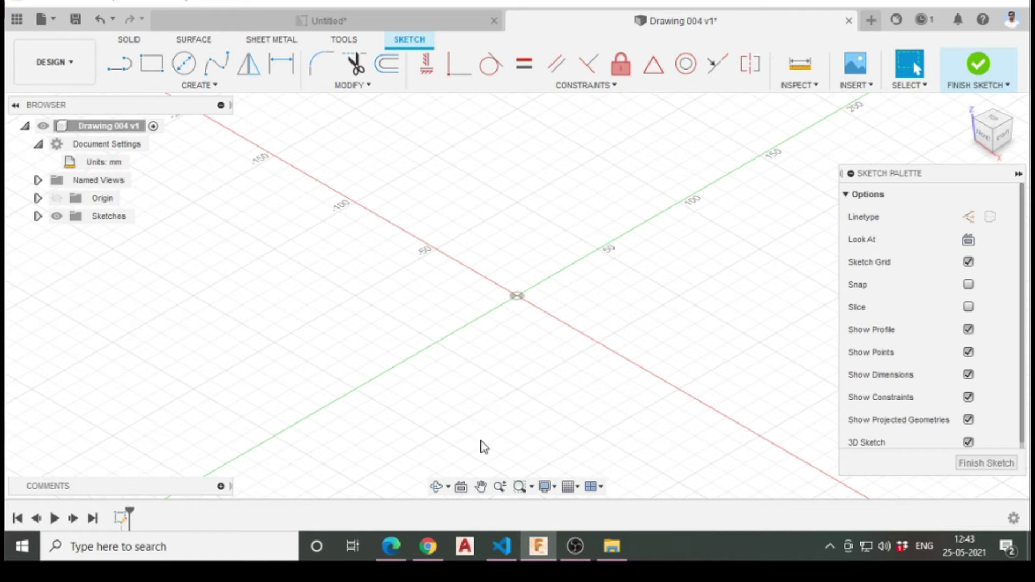
click(461, 487)
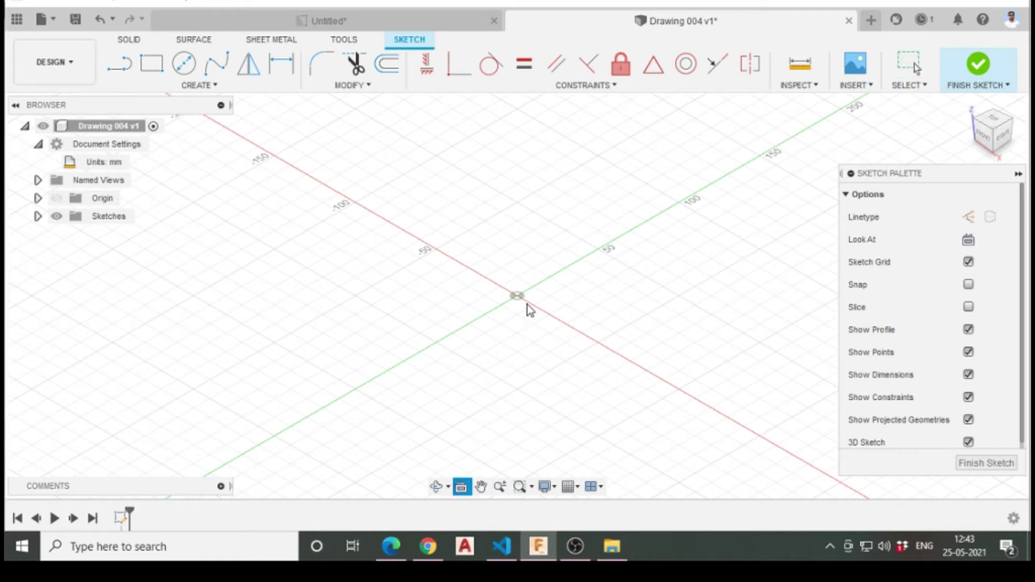
key(Escape)
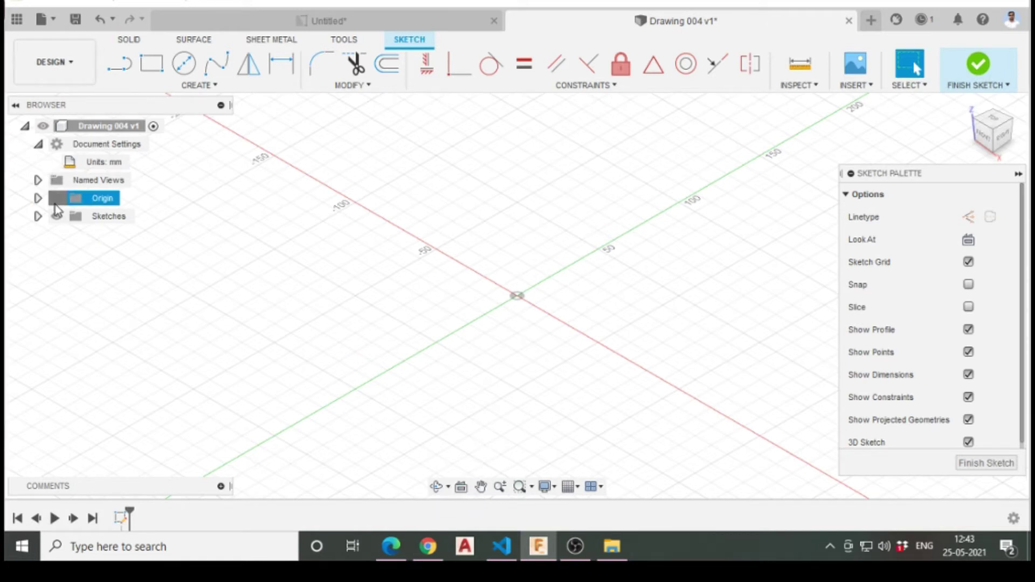
Face the sketch from the top with Look At and hide the origin planes
click(56, 198)
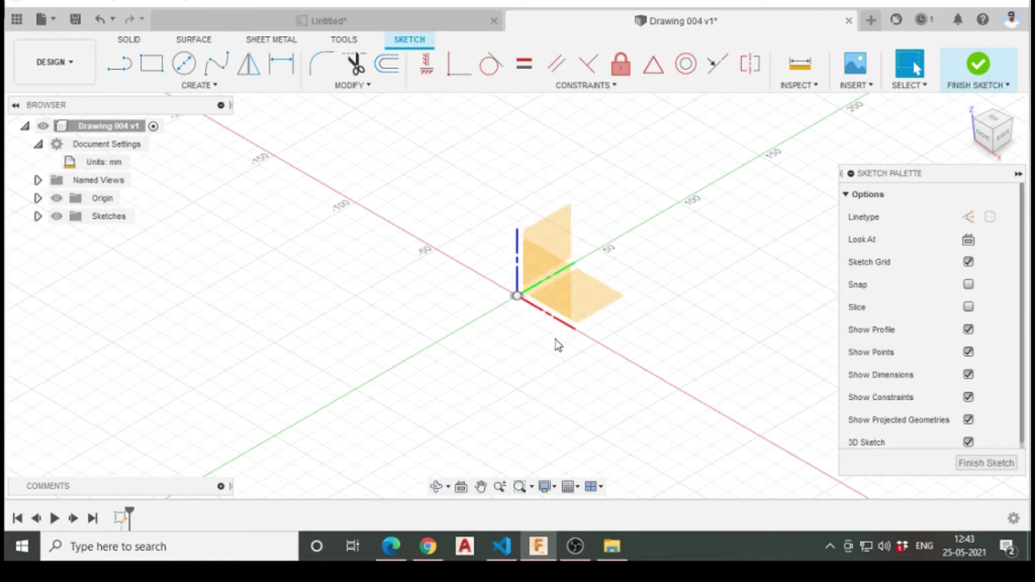
click(461, 487)
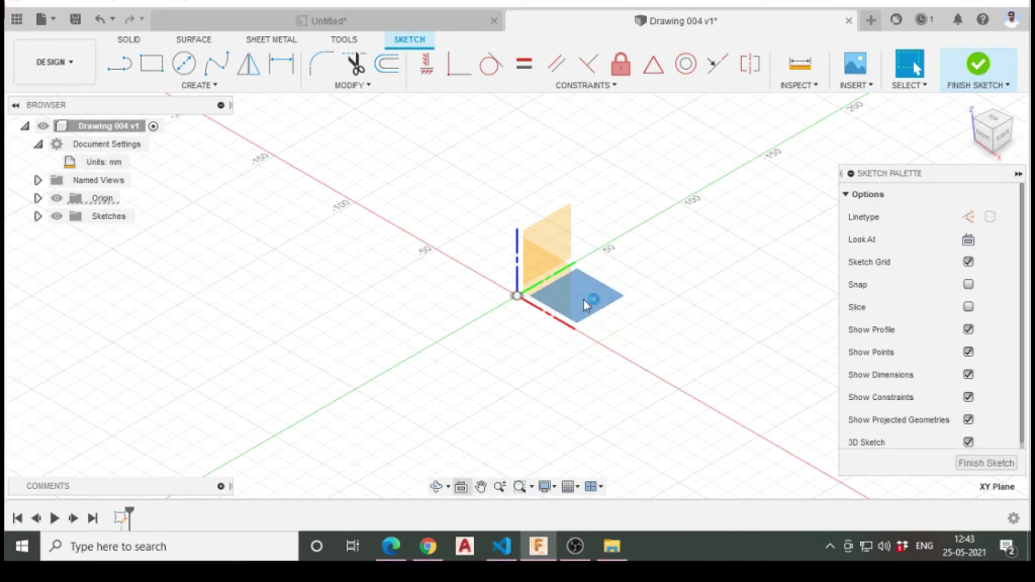
key(Escape)
click(461, 487)
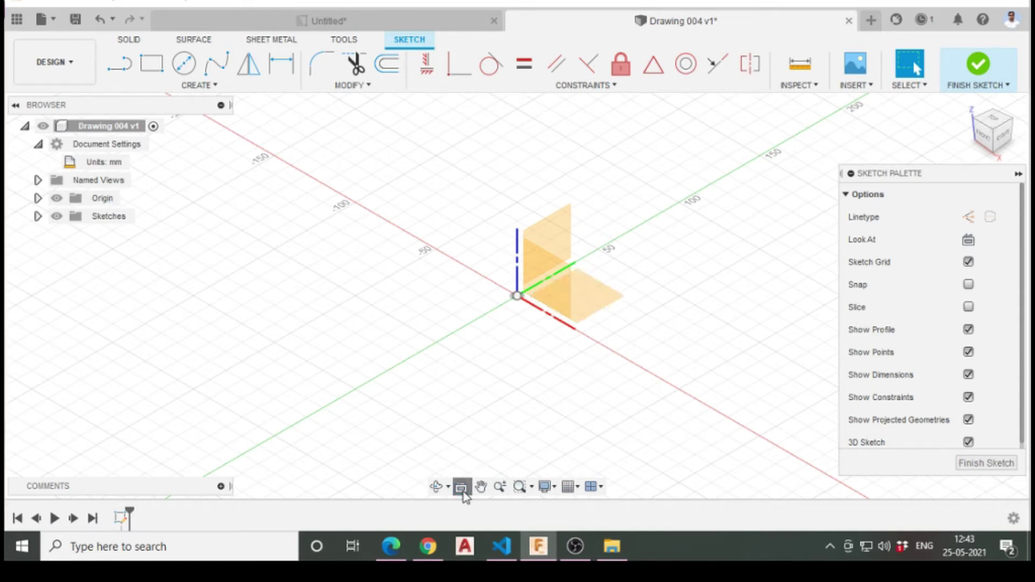
click(601, 307)
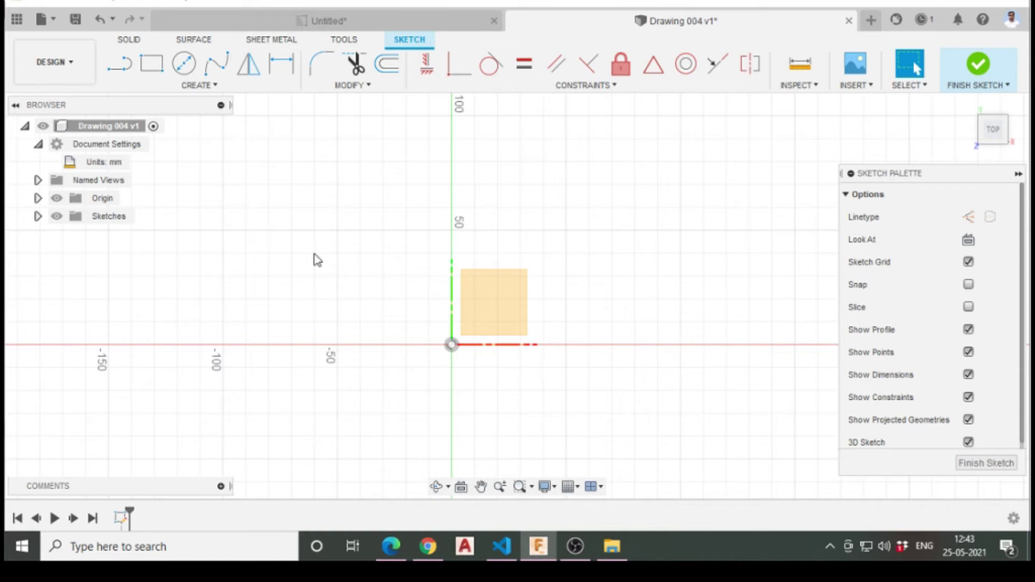
click(56, 198)
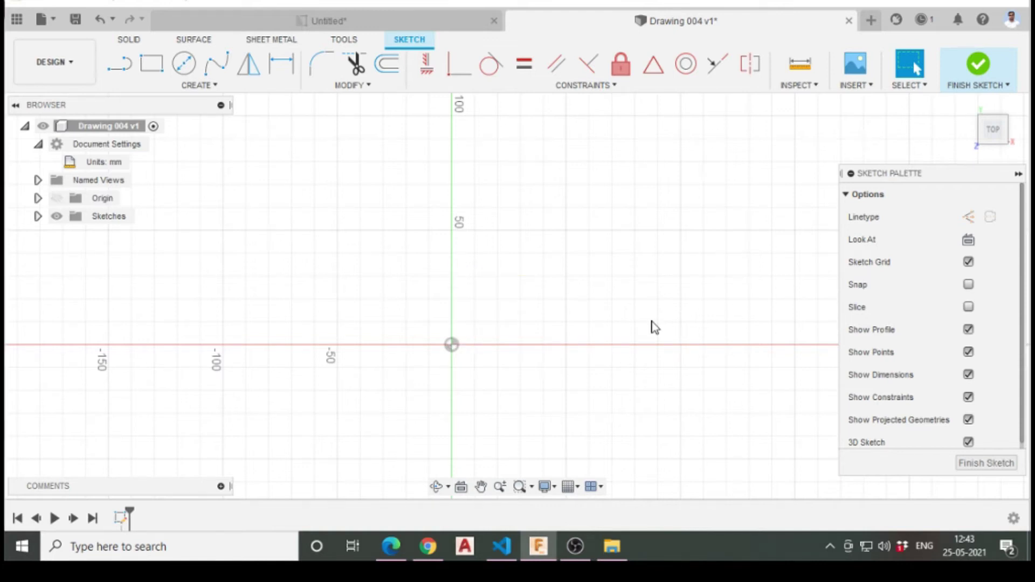
scroll(503, 287, down, 3)
scroll(593, 162, up, 4)
Compare with the reference drawing, then return to the blank sketch in Drawing 004
click(362, 20)
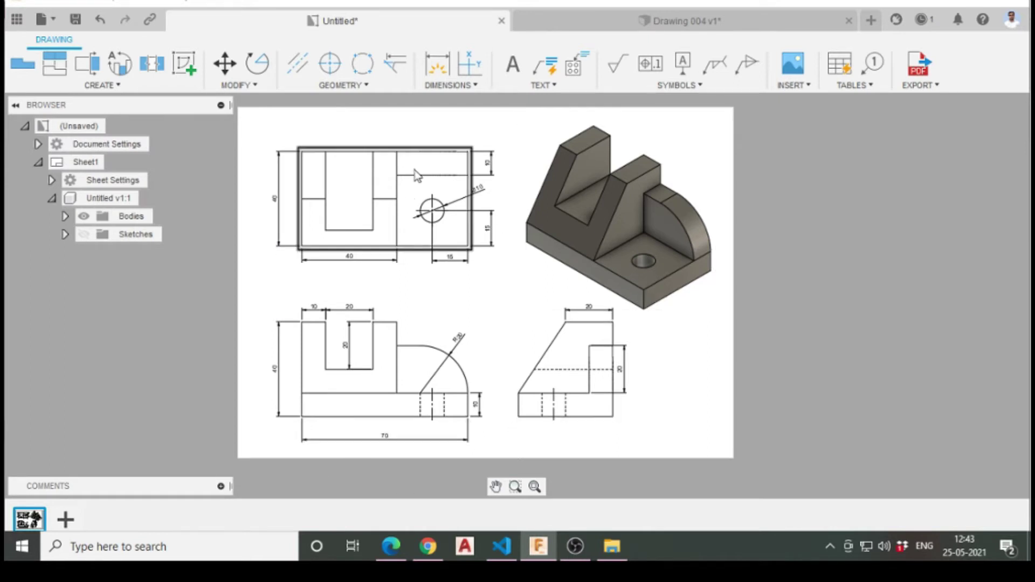
click(601, 22)
click(202, 85)
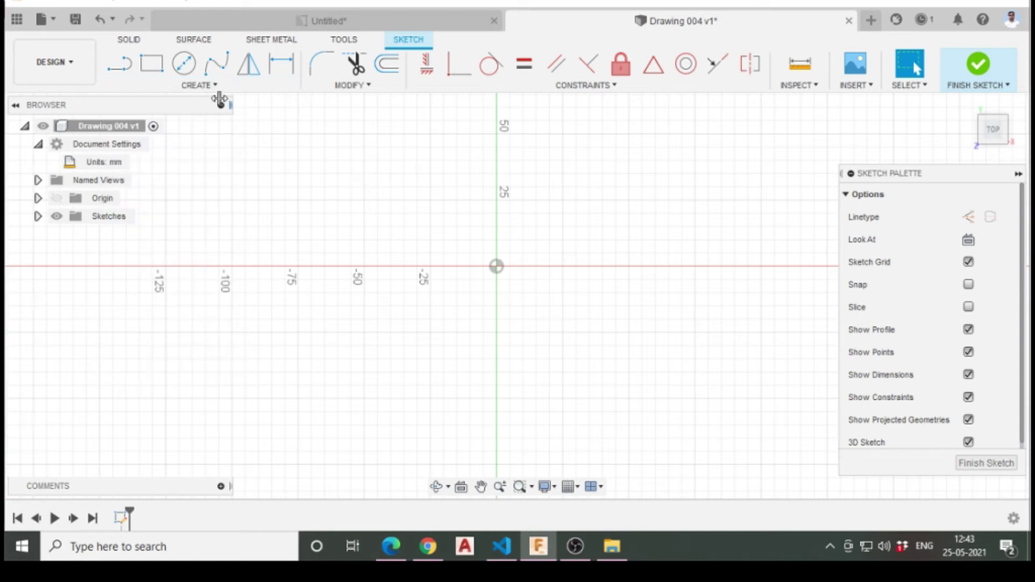
Draw a center rectangle anchored on the sketch origin
click(215, 87)
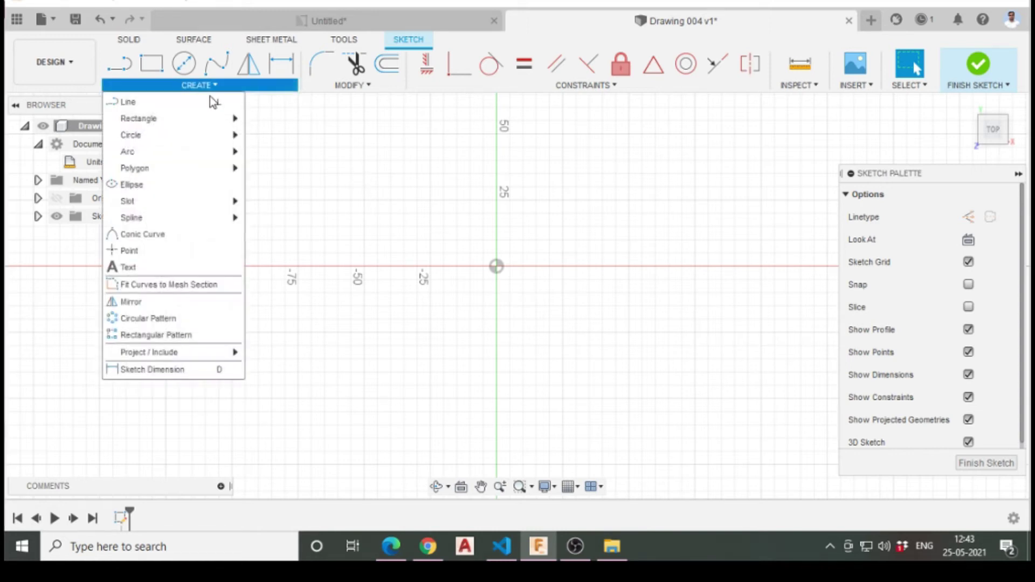
mouse_move(180, 120)
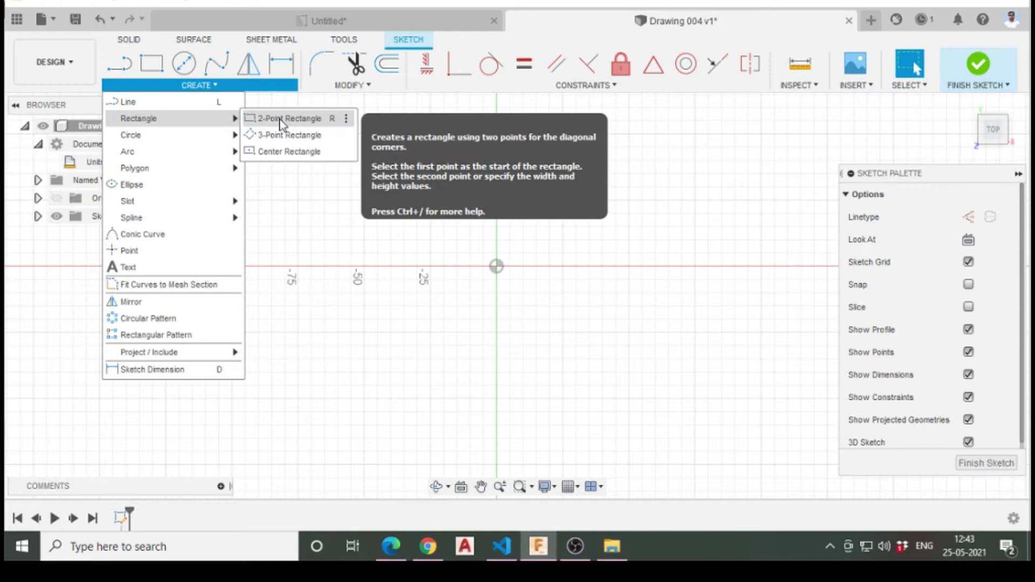
click(296, 157)
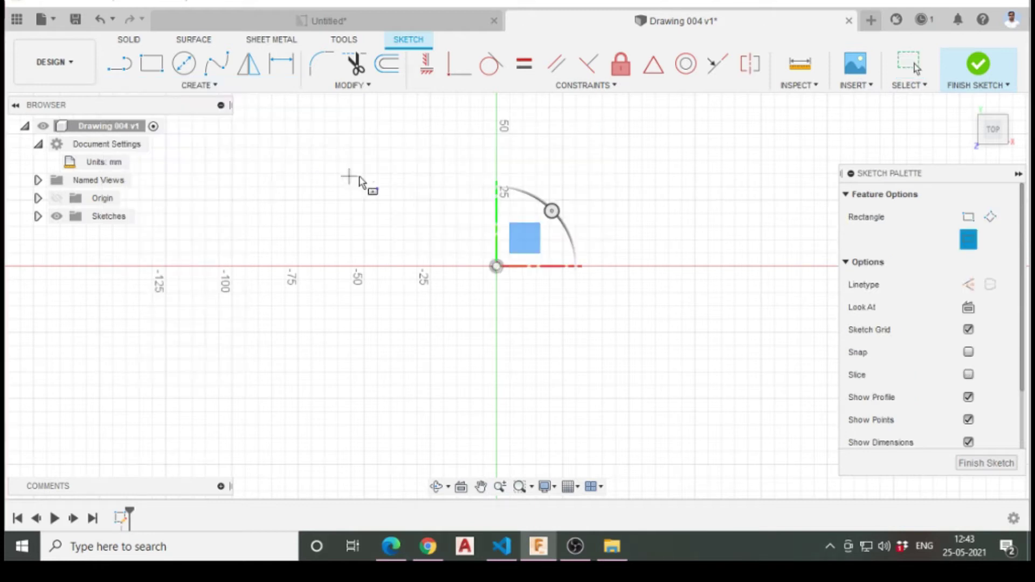
click(496, 267)
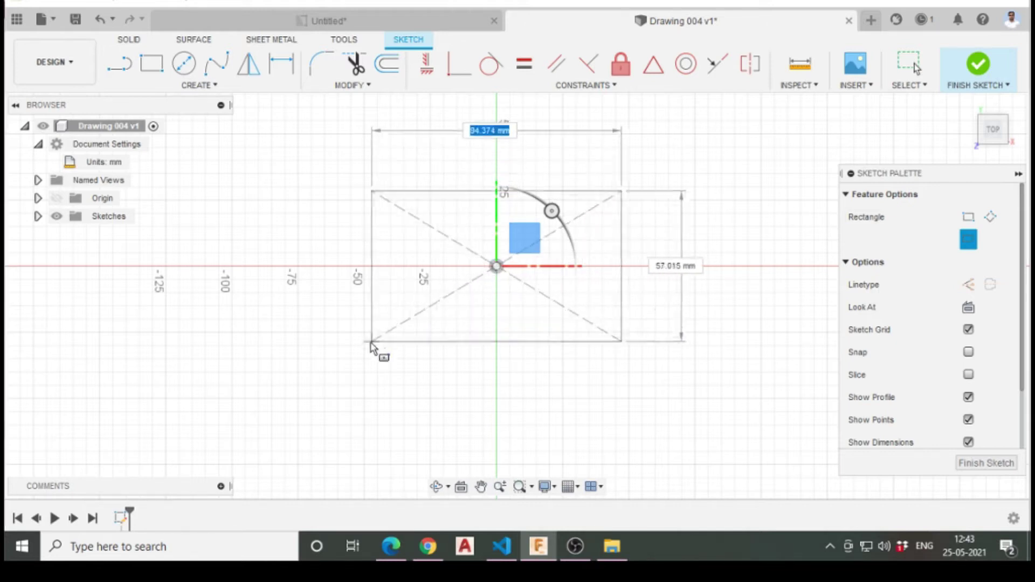
click(338, 356)
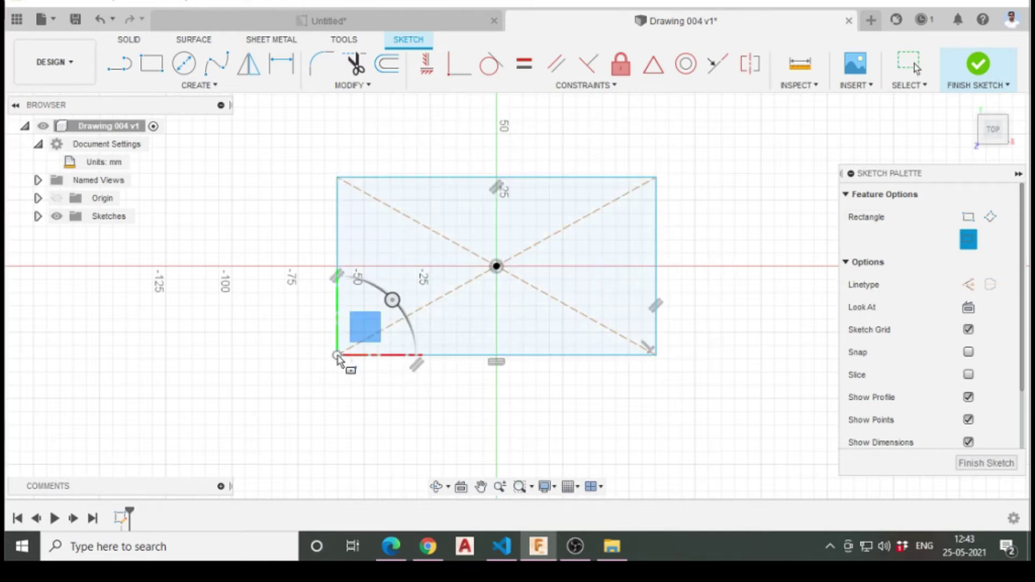
Switch to the reference drawing to compare it with the sketch
scroll(377, 312, down, 2)
scroll(543, 287, up, 3)
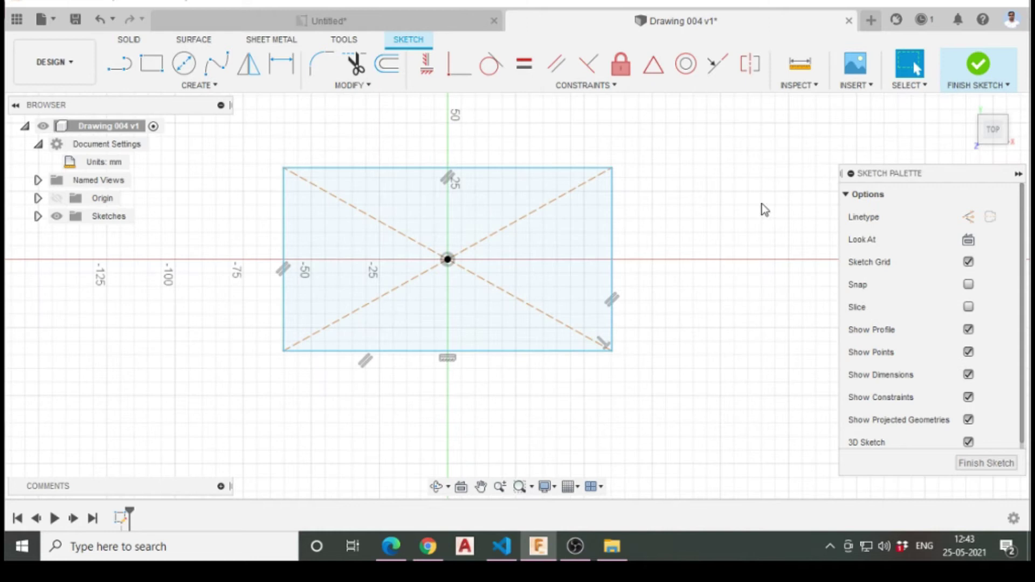
click(334, 21)
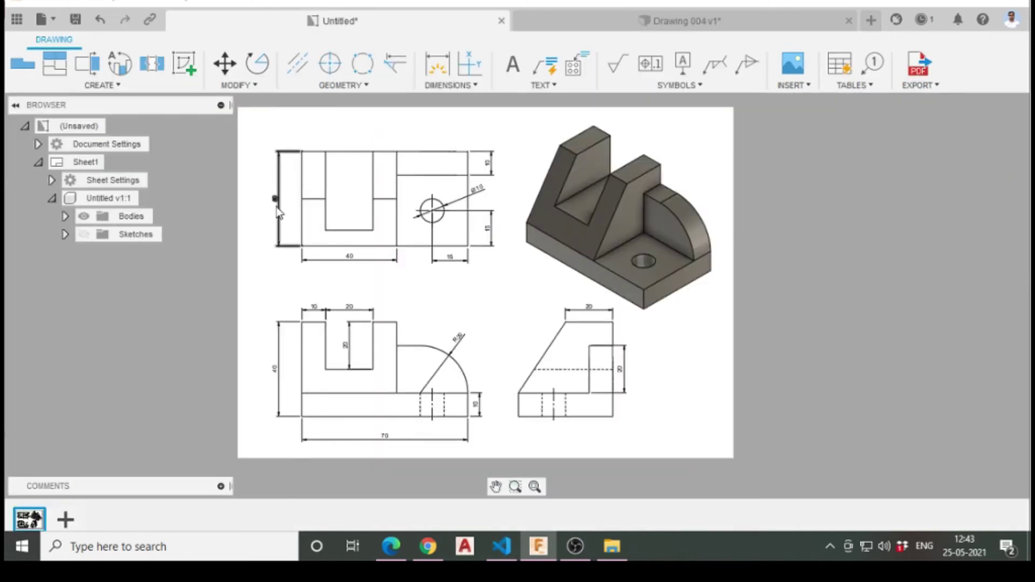
Dimension the rectangle at 40 mm tall and 70 mm wide
click(544, 23)
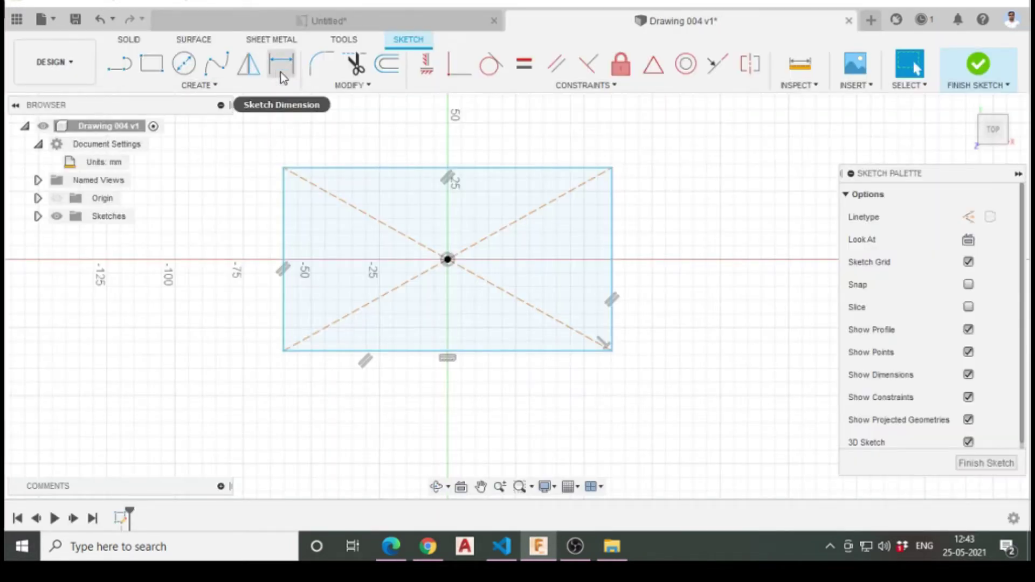
click(280, 64)
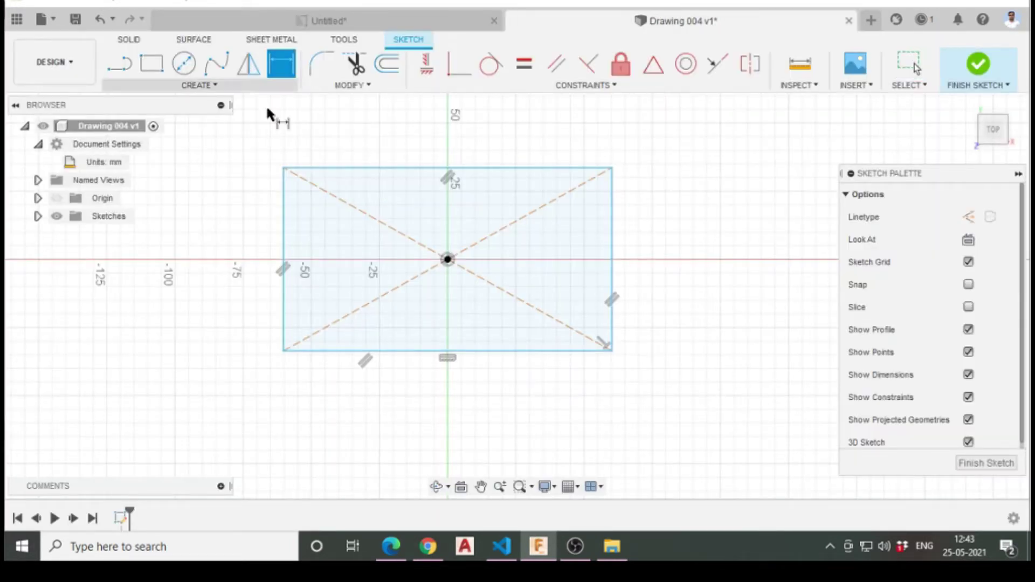
click(282, 225)
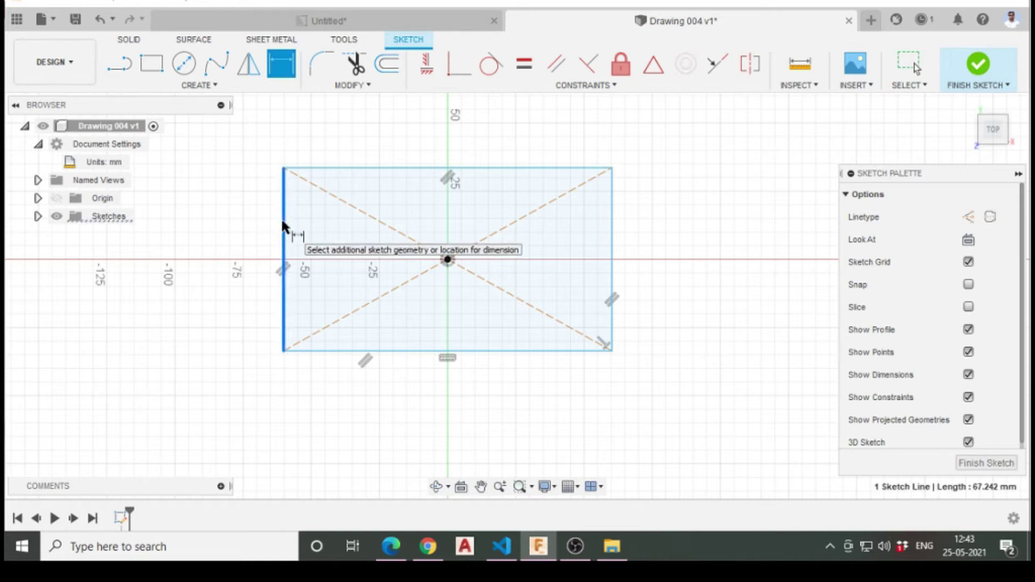
click(232, 237)
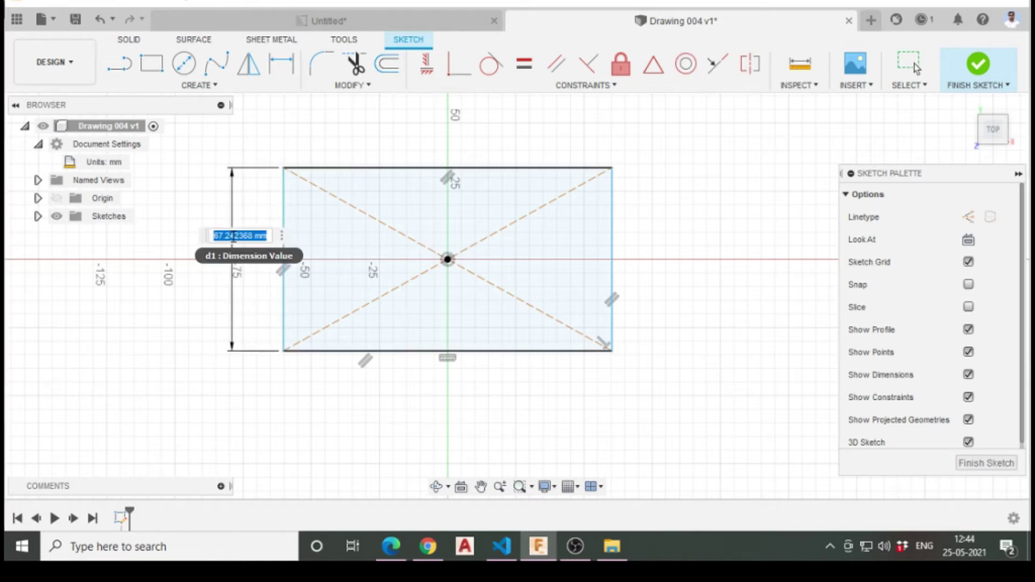
text(40)
key(Return)
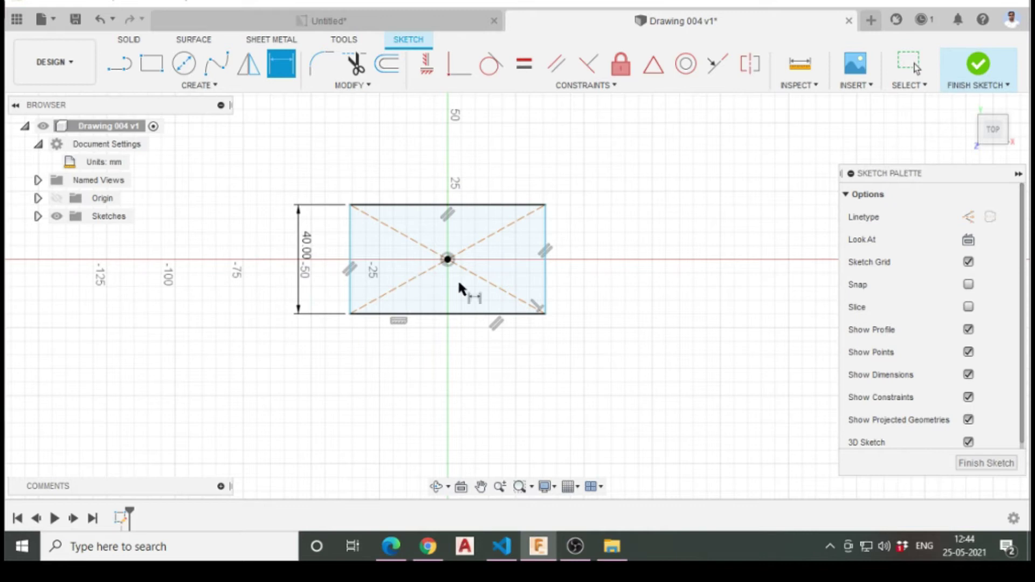
scroll(459, 284, up, 3)
click(386, 335)
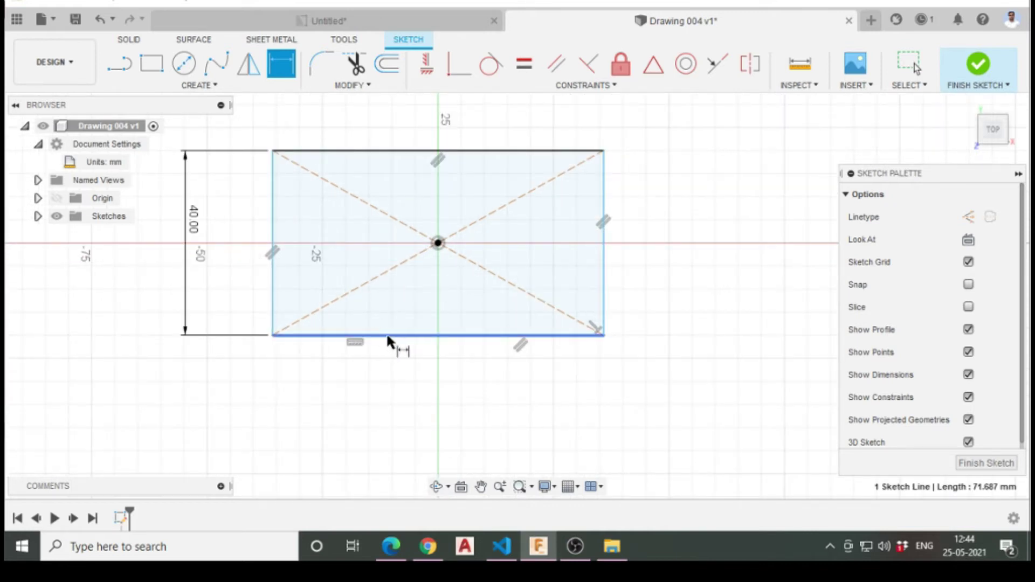
click(398, 370)
text(70)
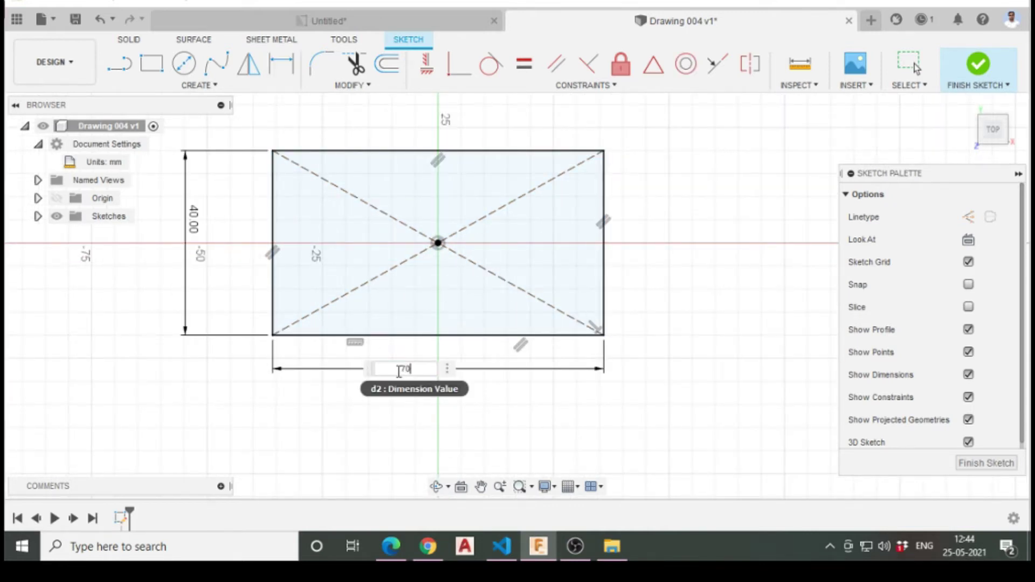
key(Return)
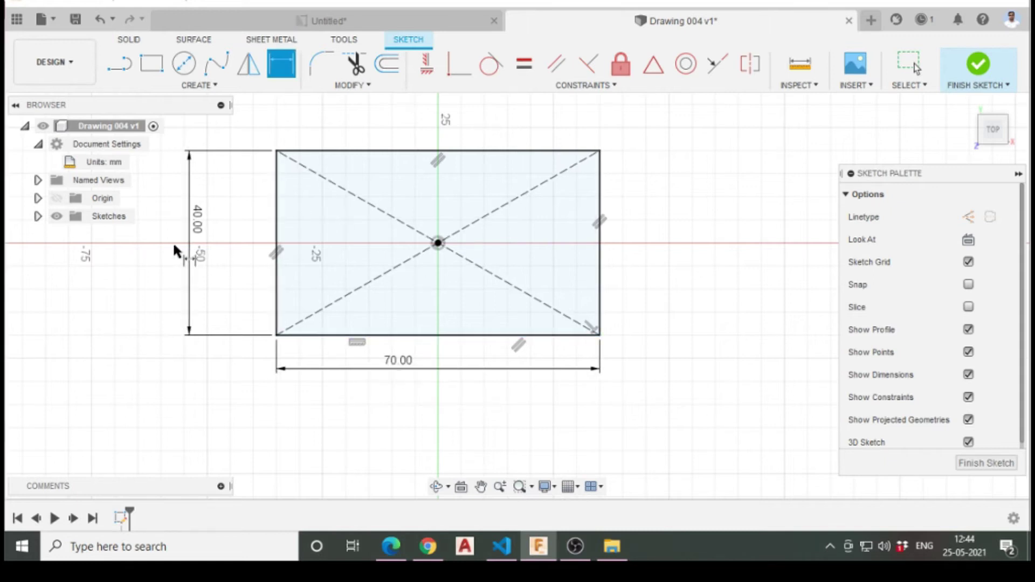
key(Escape)
drag(209, 223, 246, 224)
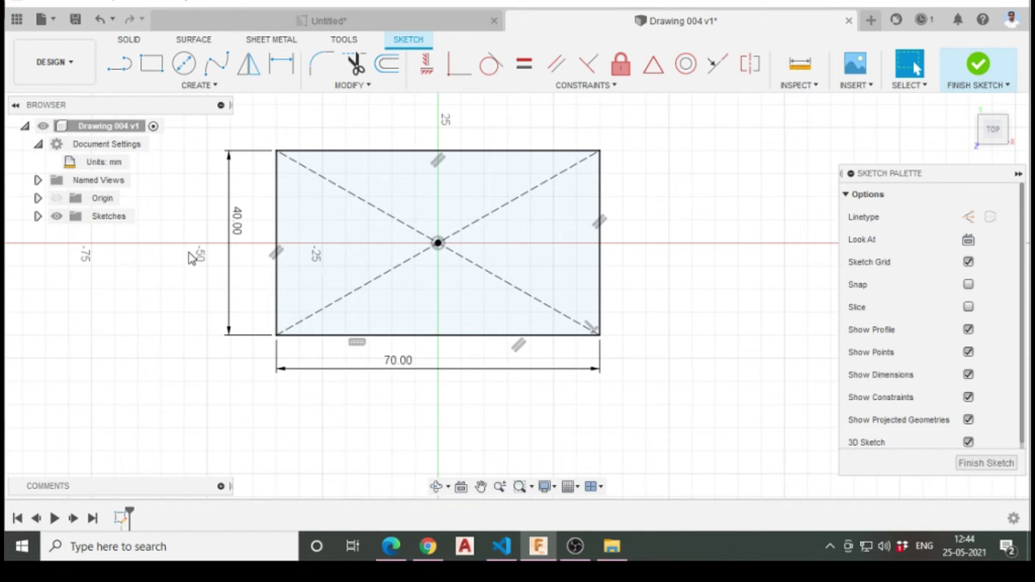
Expand the Sketches list in the browser to inspect the sketch
click(38, 216)
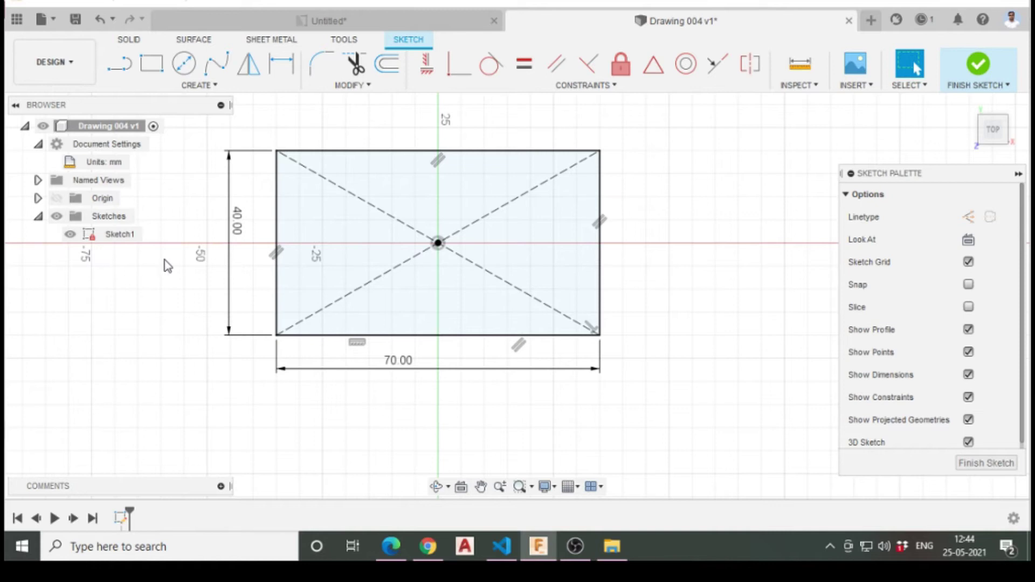
scroll(523, 335, down, 2)
scroll(534, 340, up, 3)
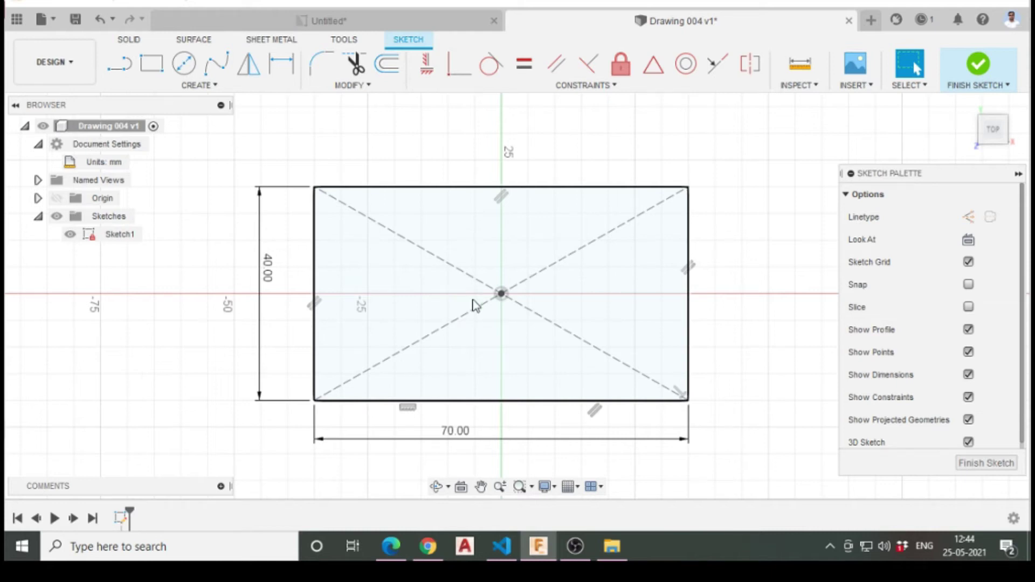
scroll(316, 265, down, 1)
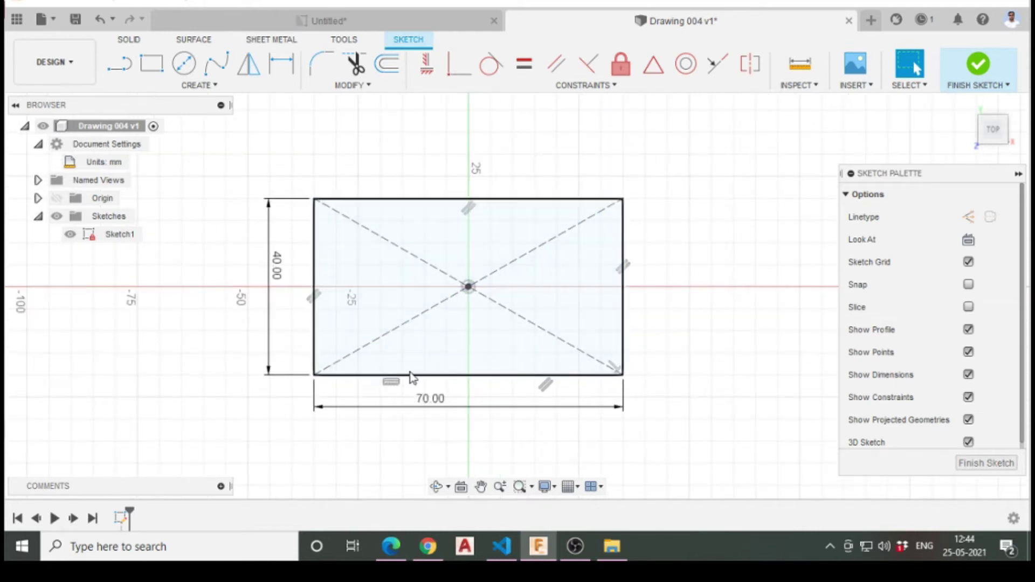
scroll(629, 381, up, 1)
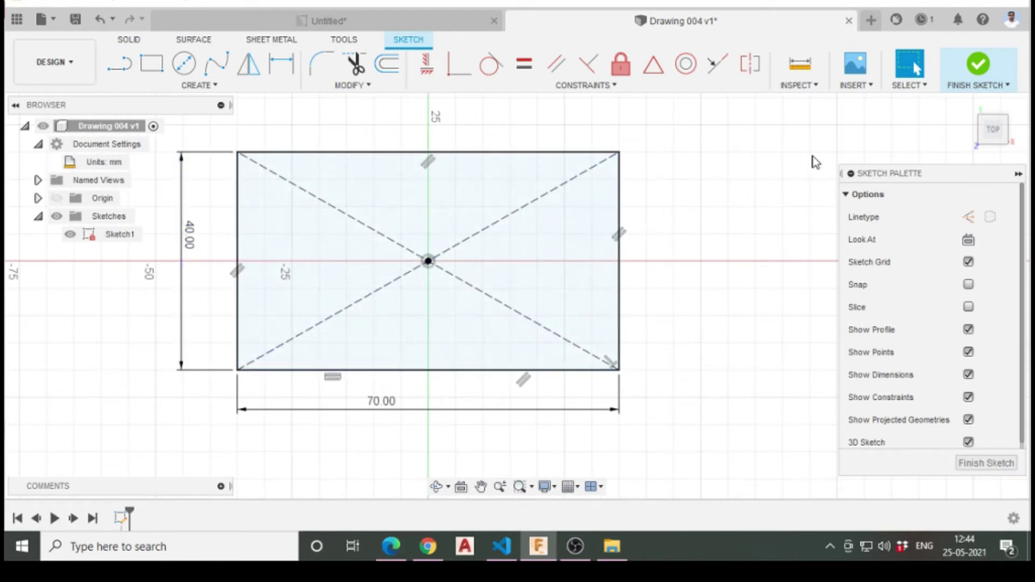
scroll(588, 321, down, 2)
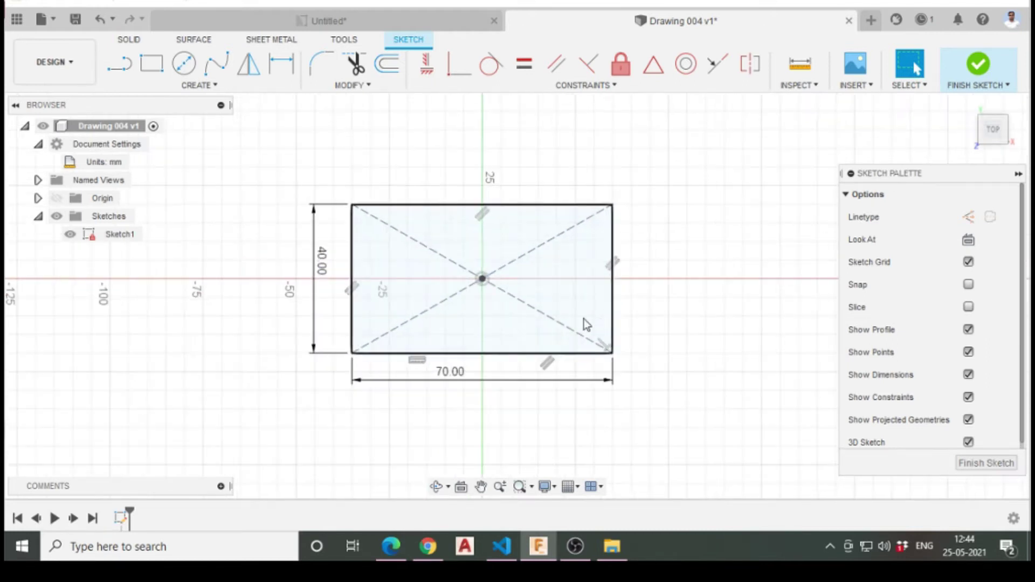
Finish the sketch and preview a 10 mm extrusion of the rectangle from the home view
click(980, 65)
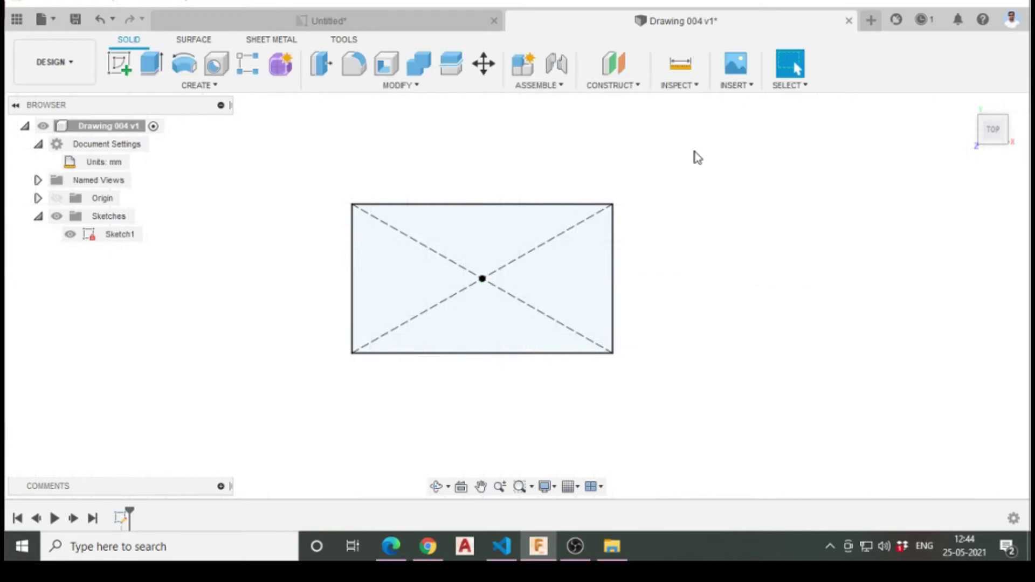
click(968, 103)
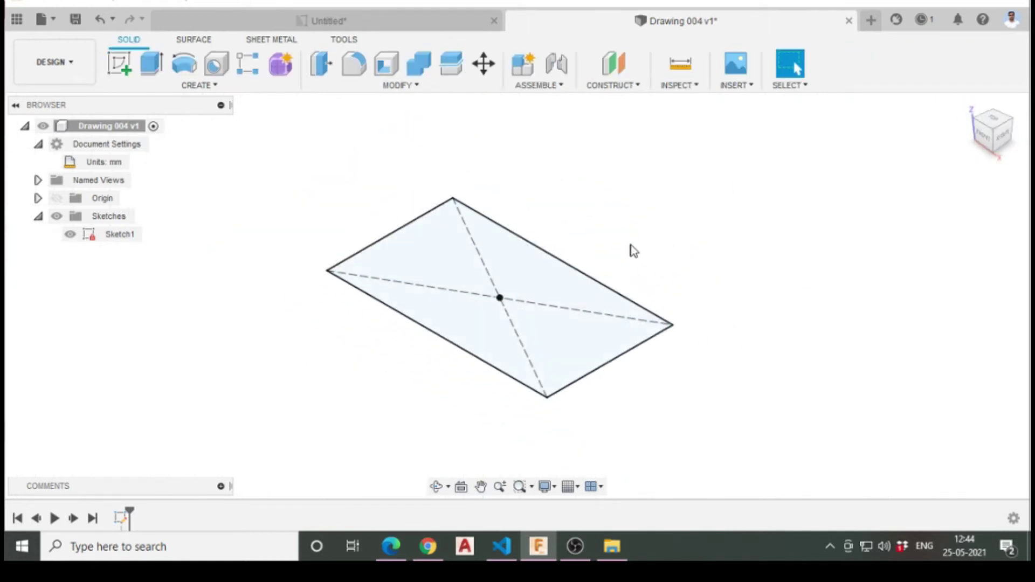
click(151, 65)
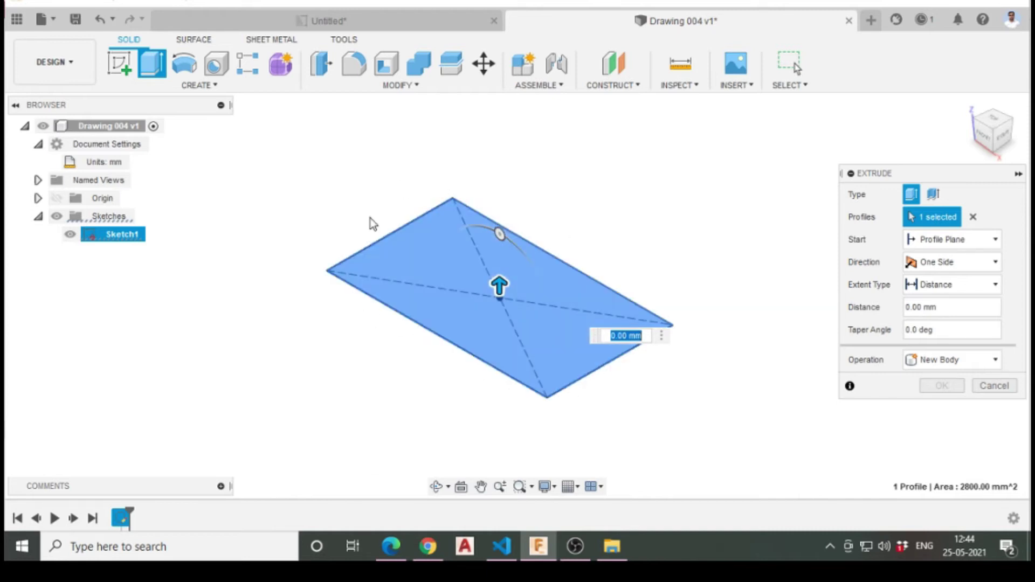
text(10)
key(Return)
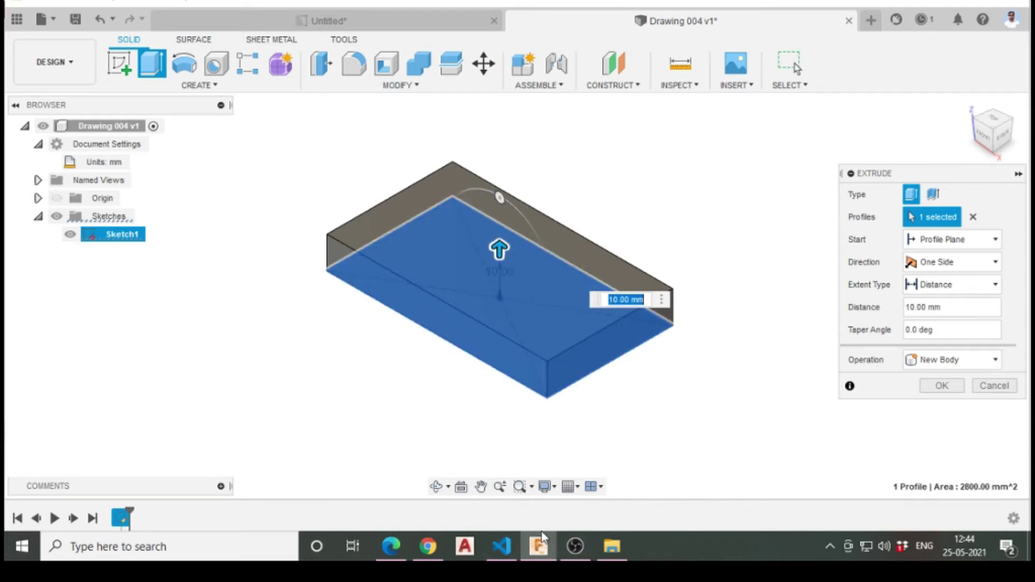
click(306, 26)
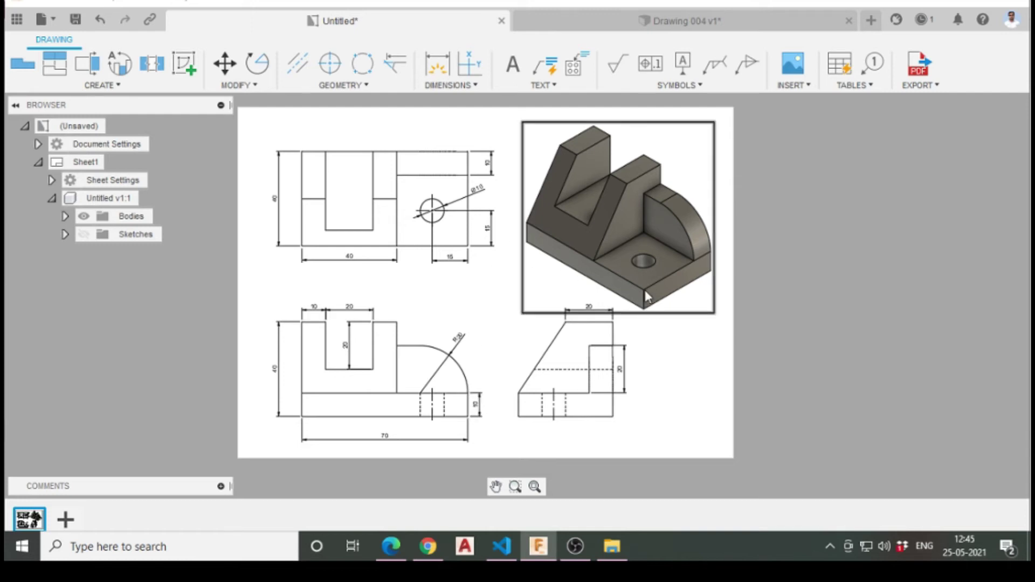
Commit the 10 mm extrusion as the solid 70 × 40 mm base block
click(607, 26)
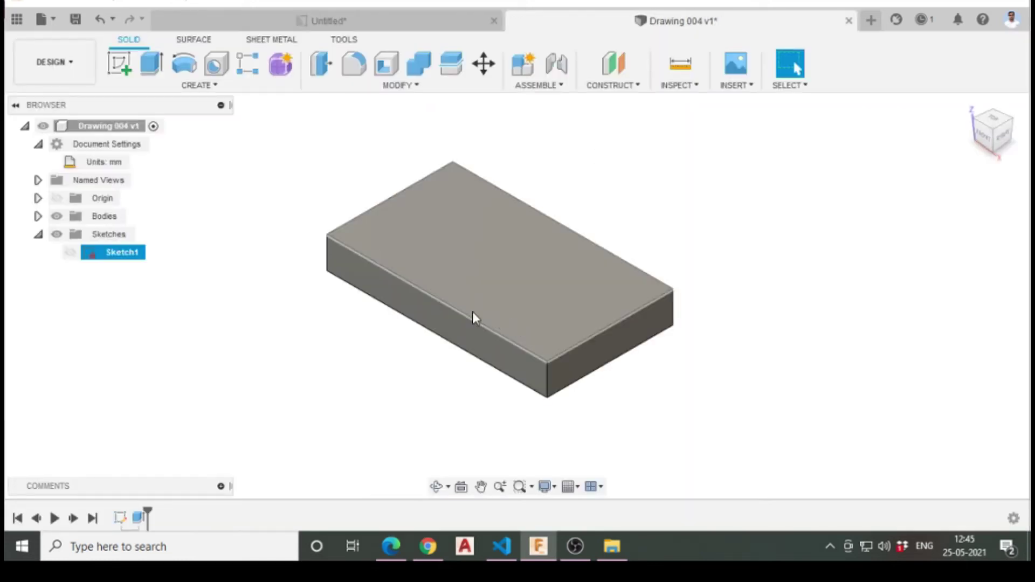
double_click(139, 518)
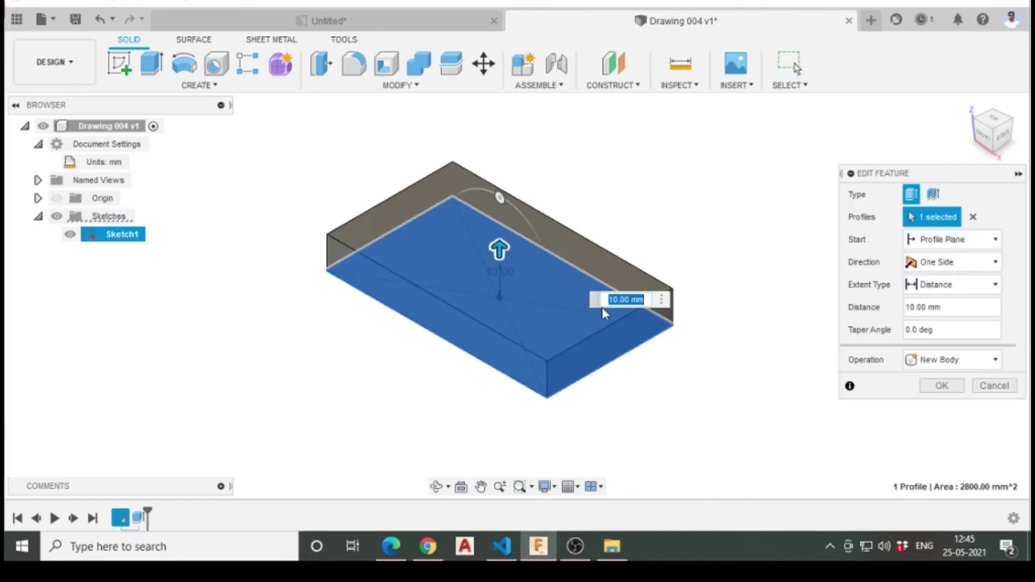
click(942, 385)
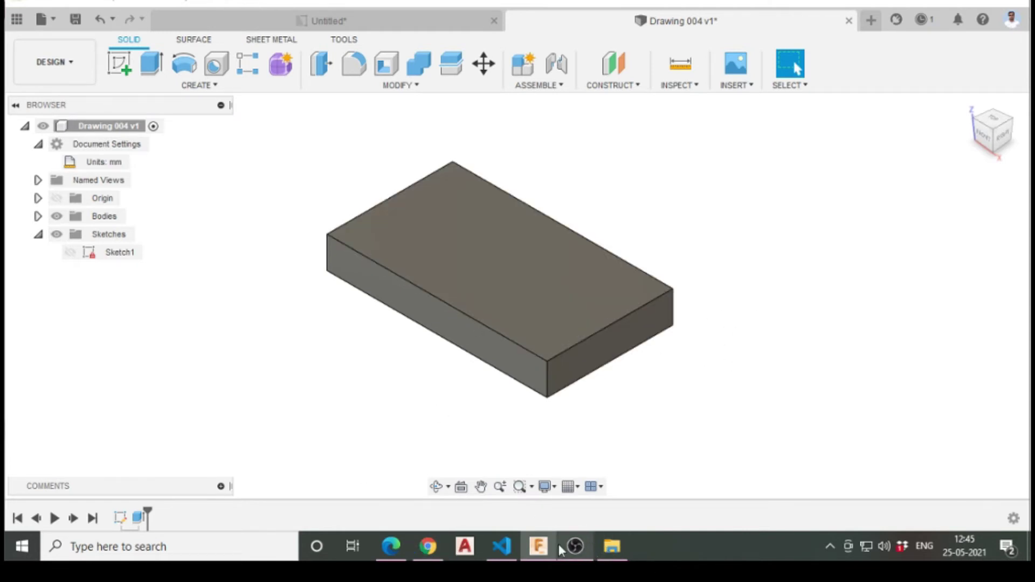
click(351, 24)
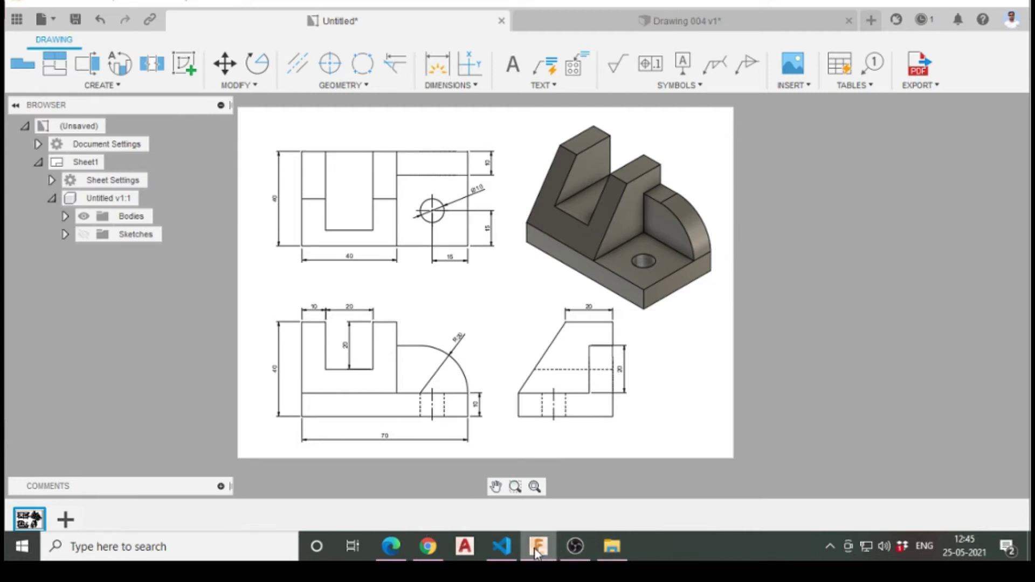
click(606, 27)
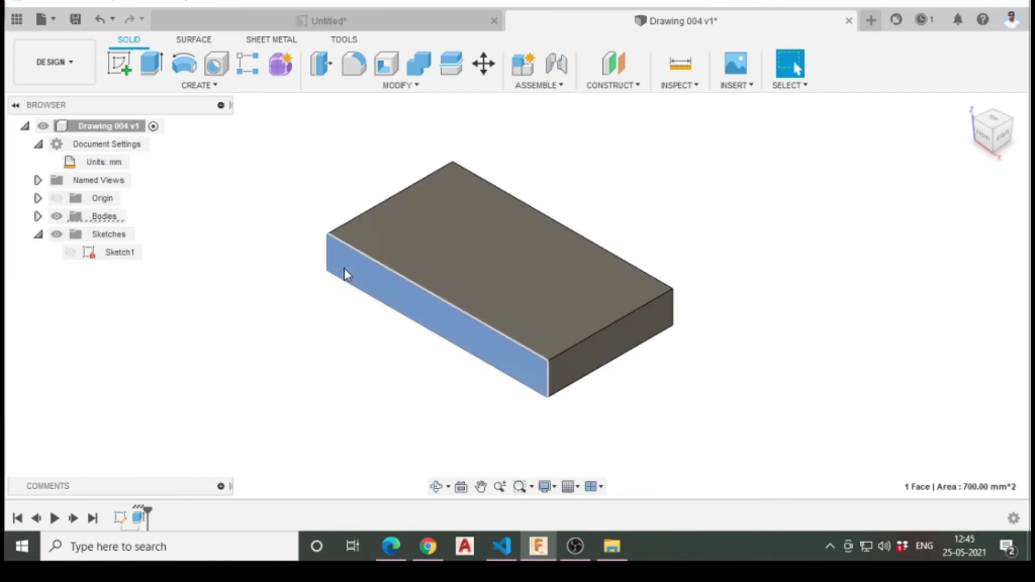
Start a sketch on the block's front face, view it head-on, then check the reference drawing
click(120, 64)
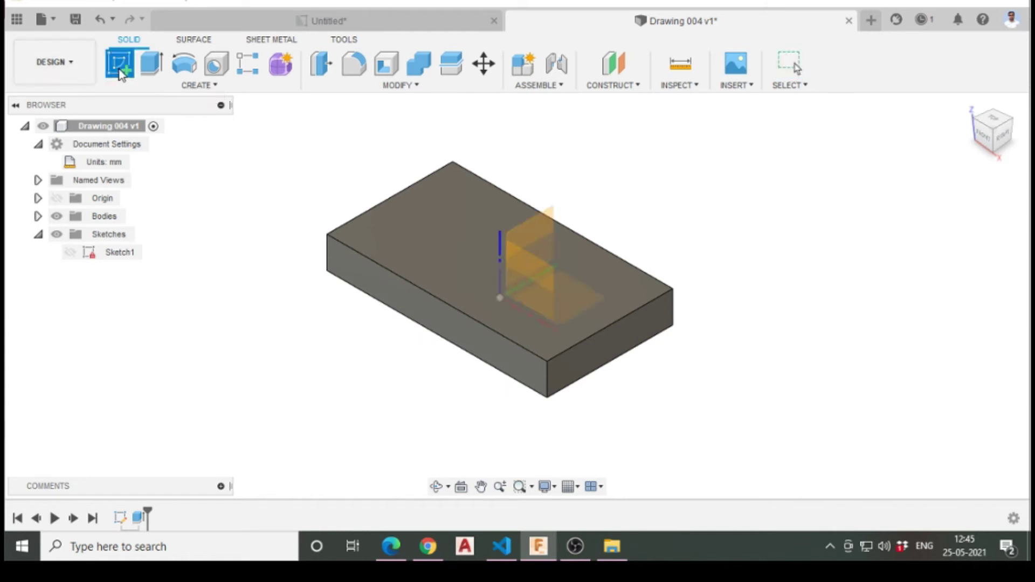
click(354, 267)
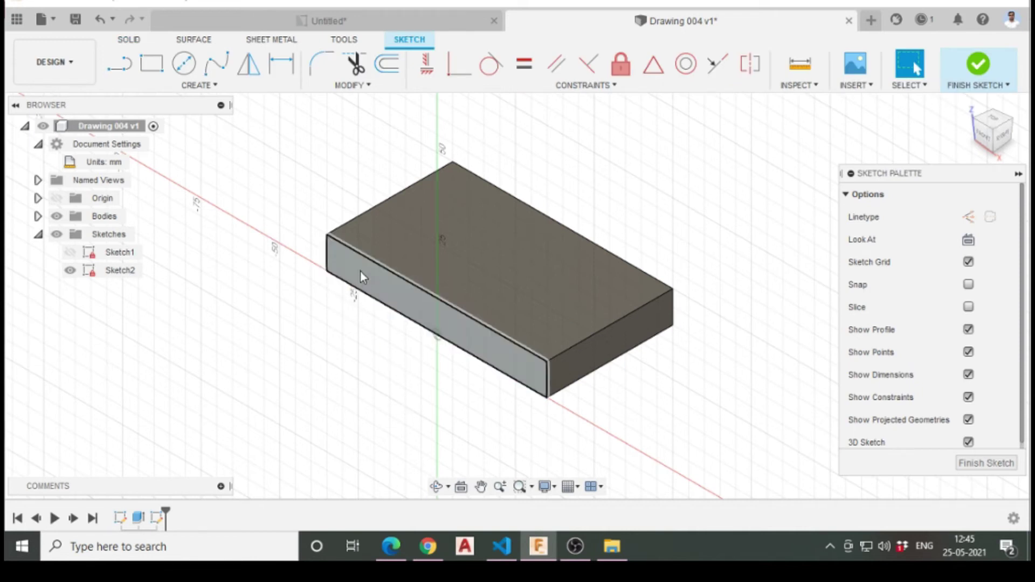
click(461, 487)
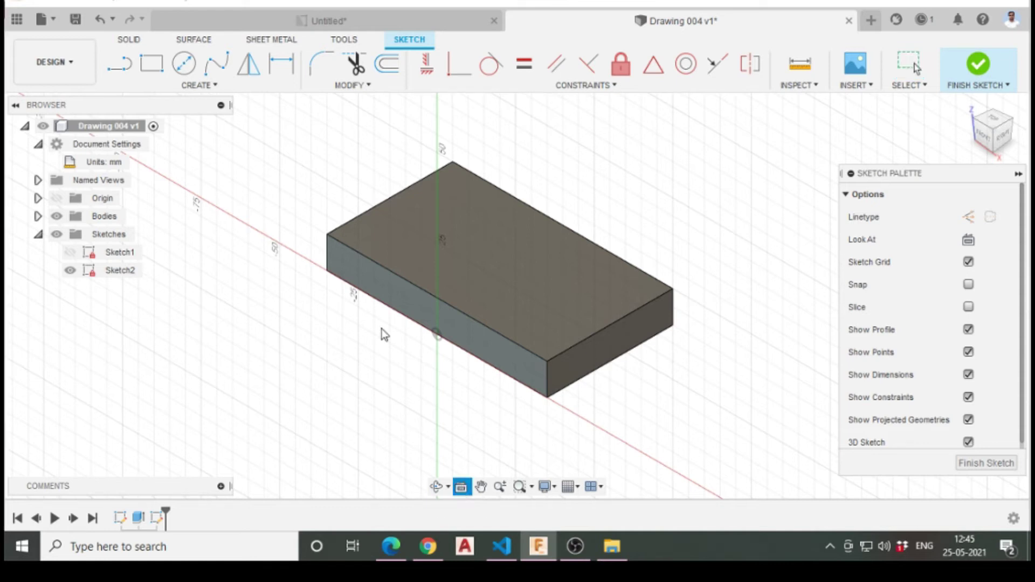
click(353, 284)
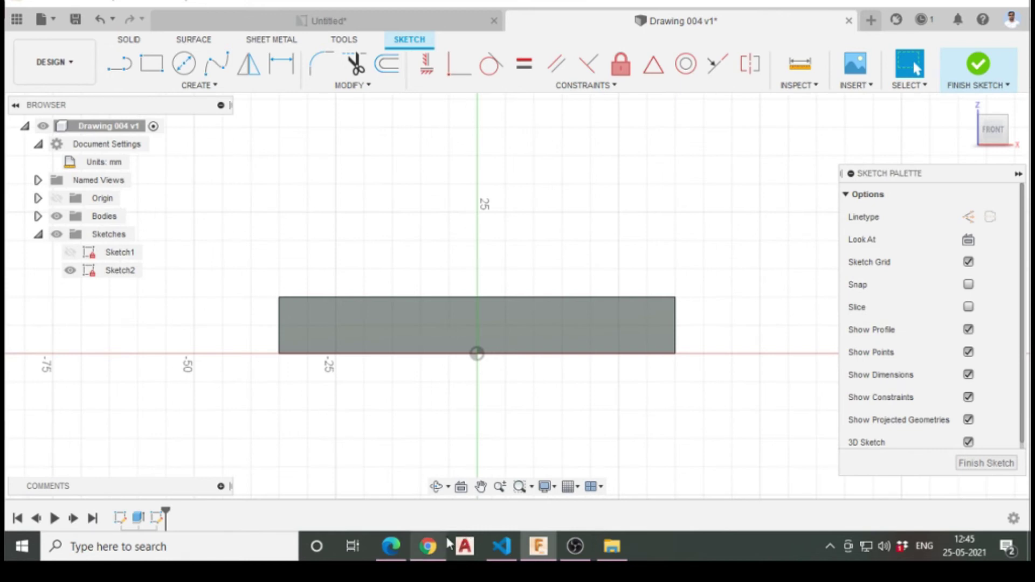
click(333, 20)
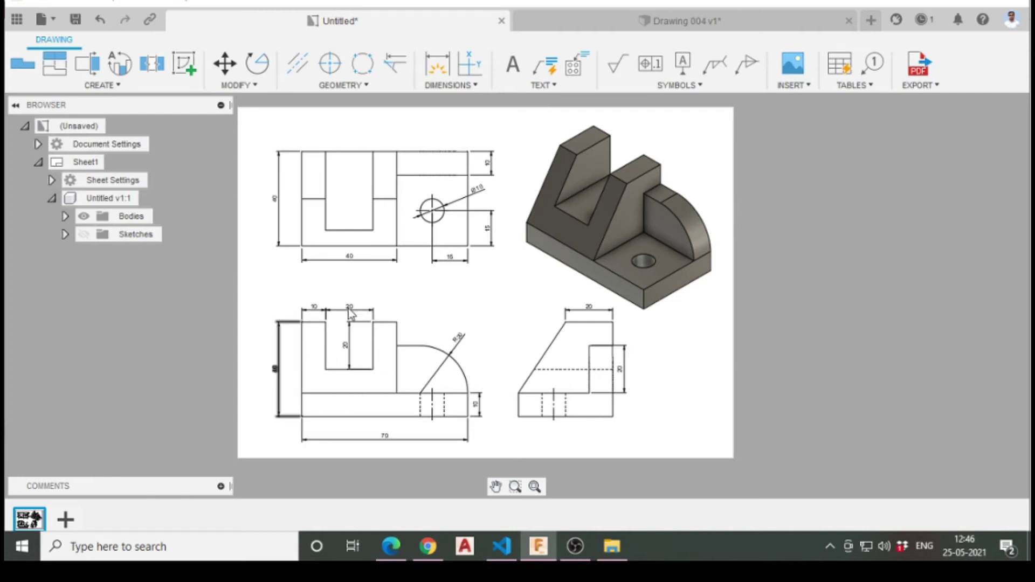
Draw lines for the left upright's outer edge and top plus the slot's side and bottom
click(616, 16)
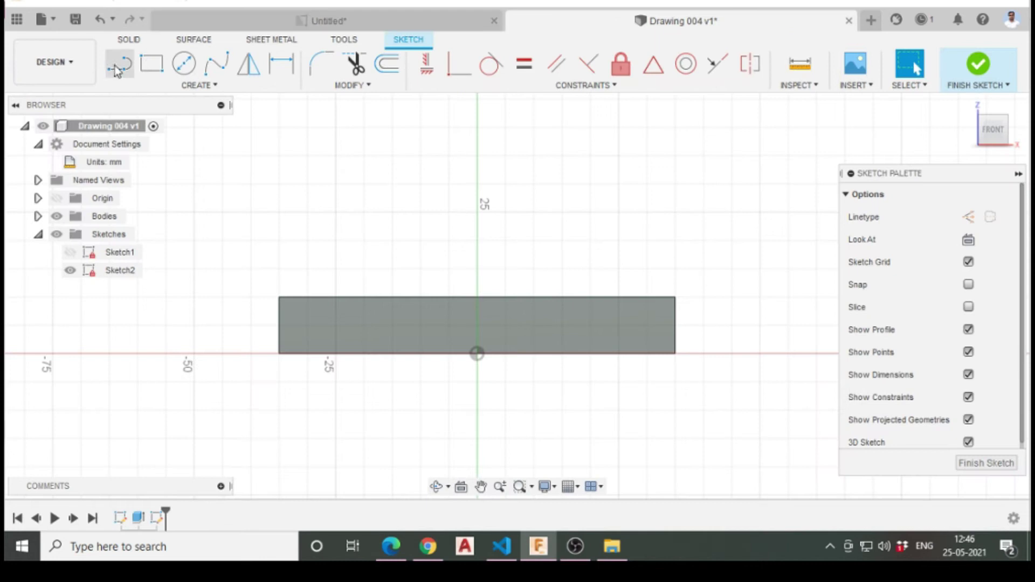
click(119, 64)
click(279, 297)
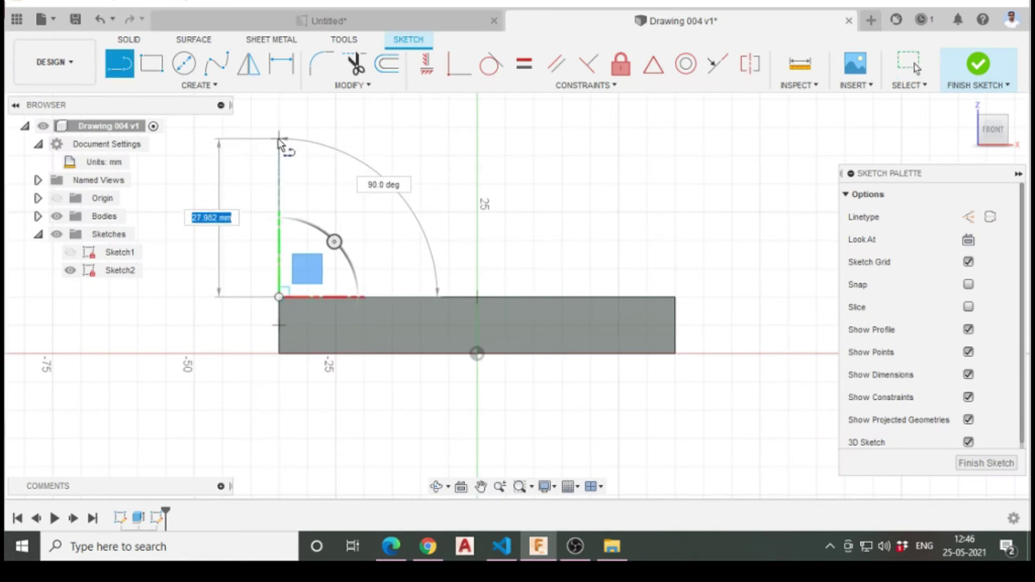
click(279, 139)
click(337, 139)
click(337, 217)
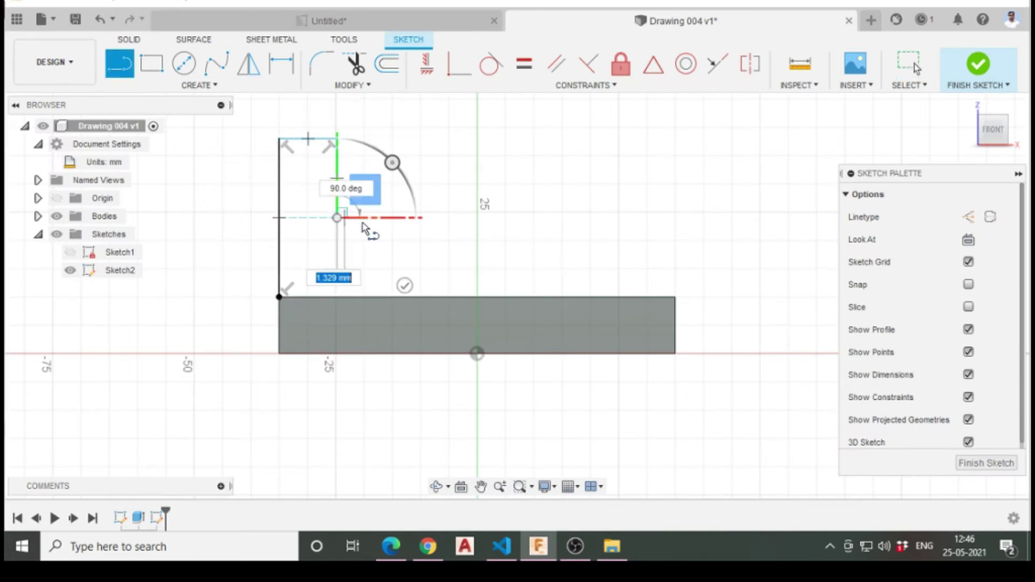
click(409, 217)
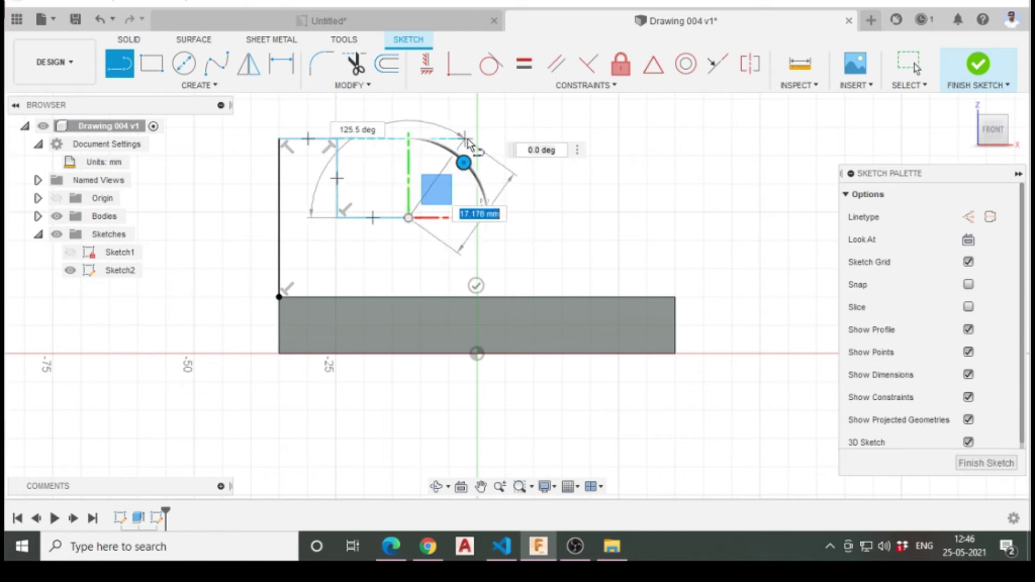
click(468, 139)
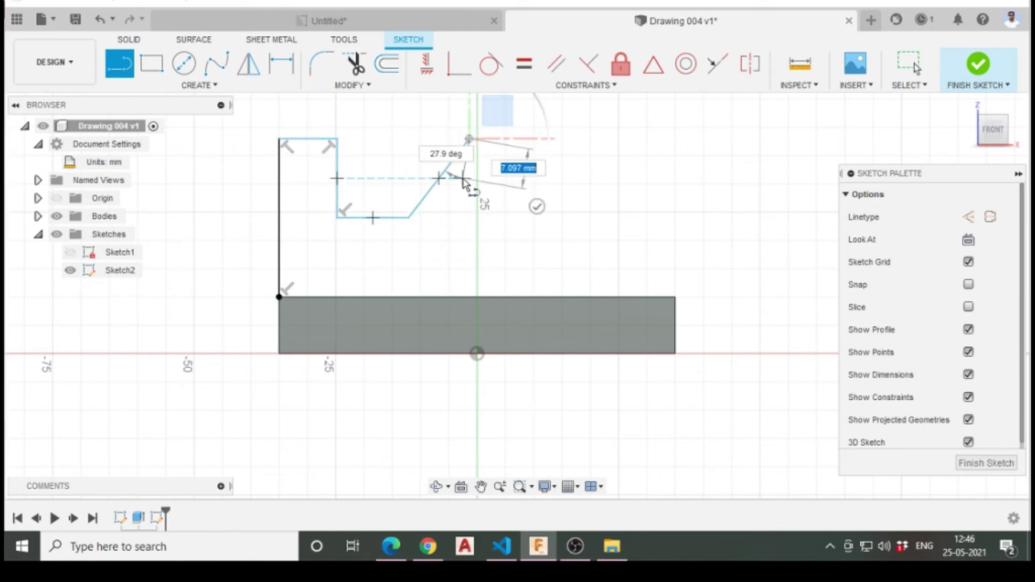
key(Escape)
Replace the diagonal with the slot's right wall, the right upright's top, and its outer edge down to the base
key(ctrl+z)
click(119, 64)
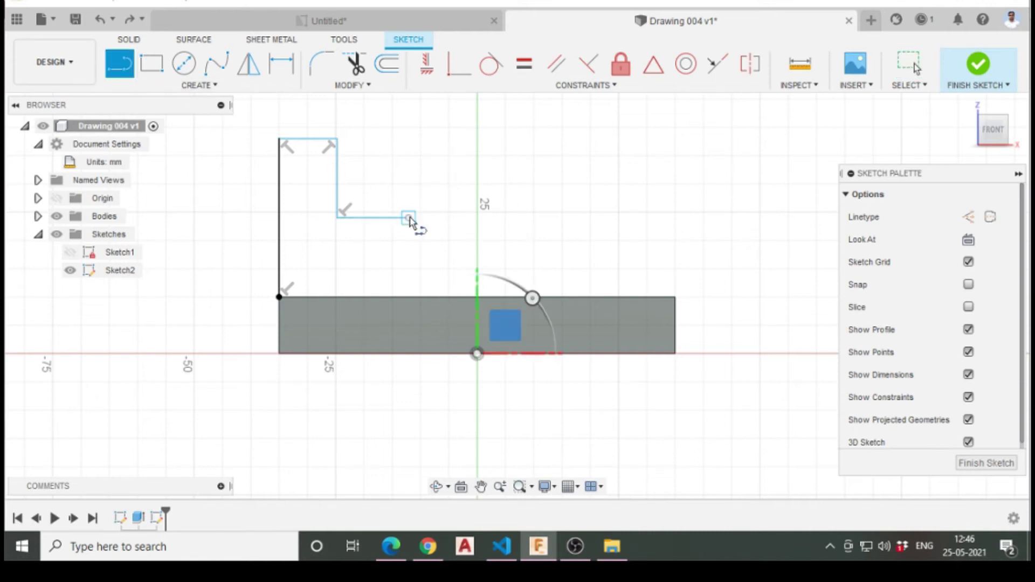
click(409, 138)
click(465, 139)
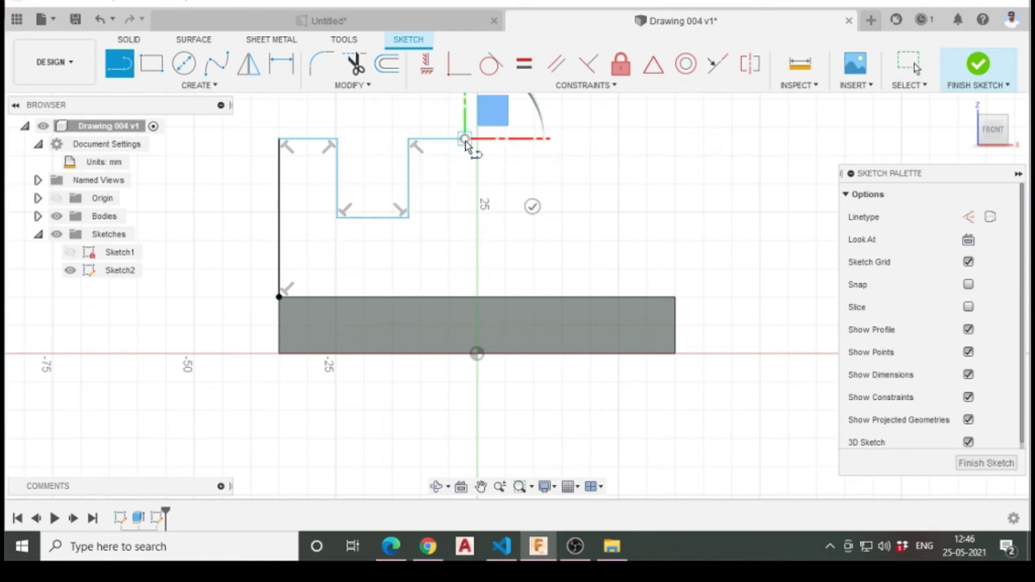
click(465, 296)
key(Escape)
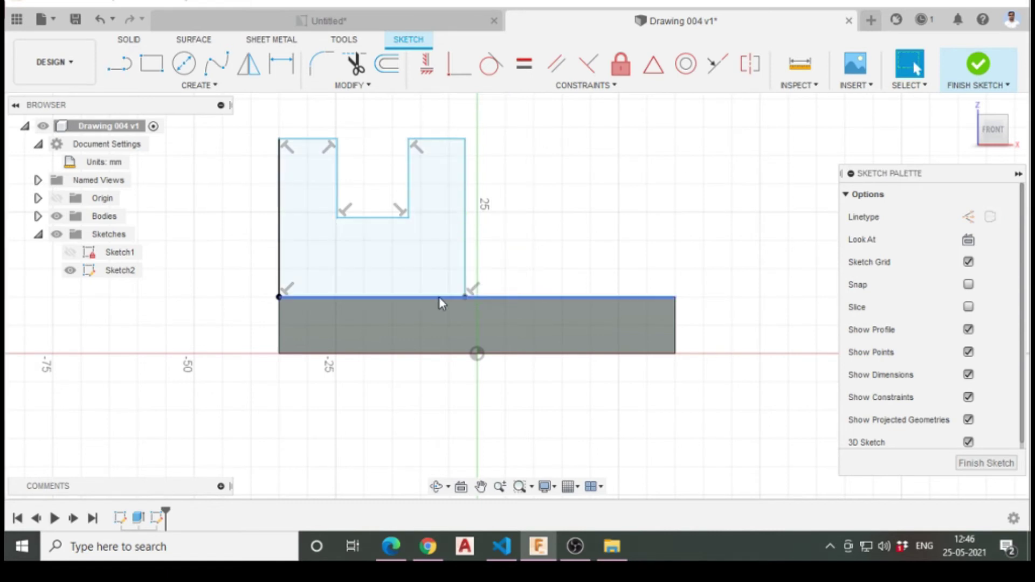
scroll(439, 297, down, 2)
scroll(341, 212, up, 2)
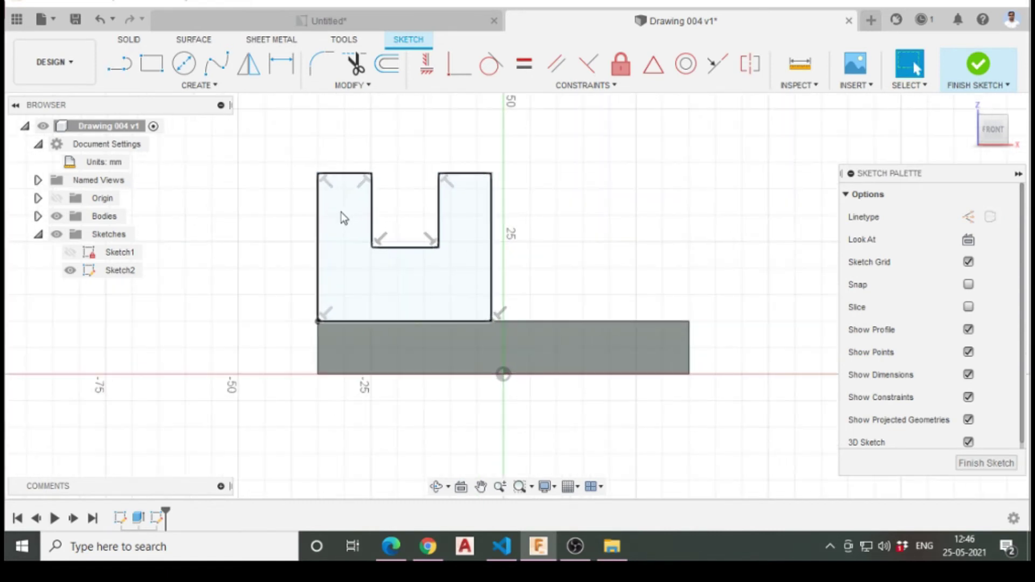
Make the two upright top edges of the U outline equal in length
click(464, 177)
click(464, 169)
click(465, 173)
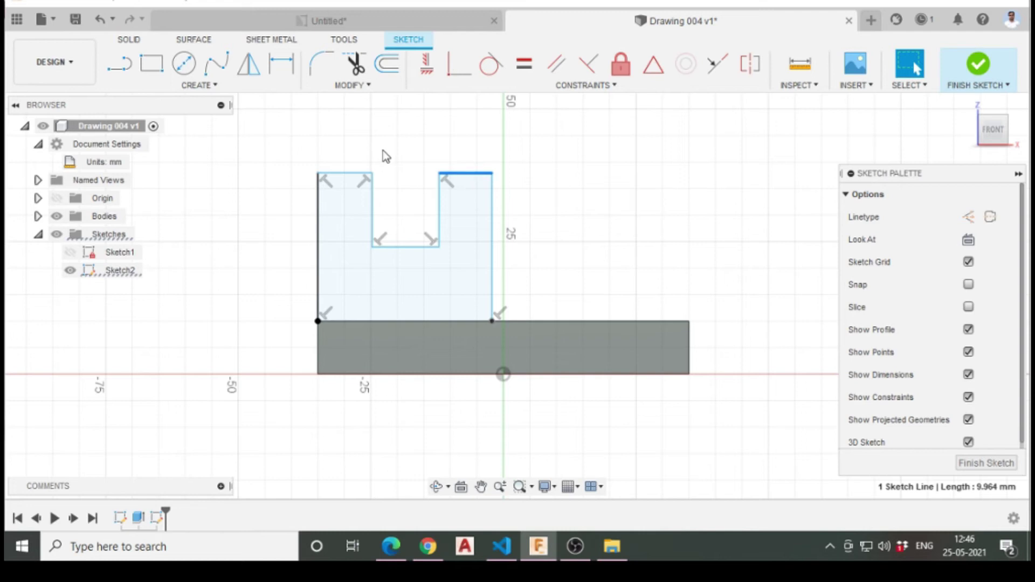
click(351, 175)
click(524, 63)
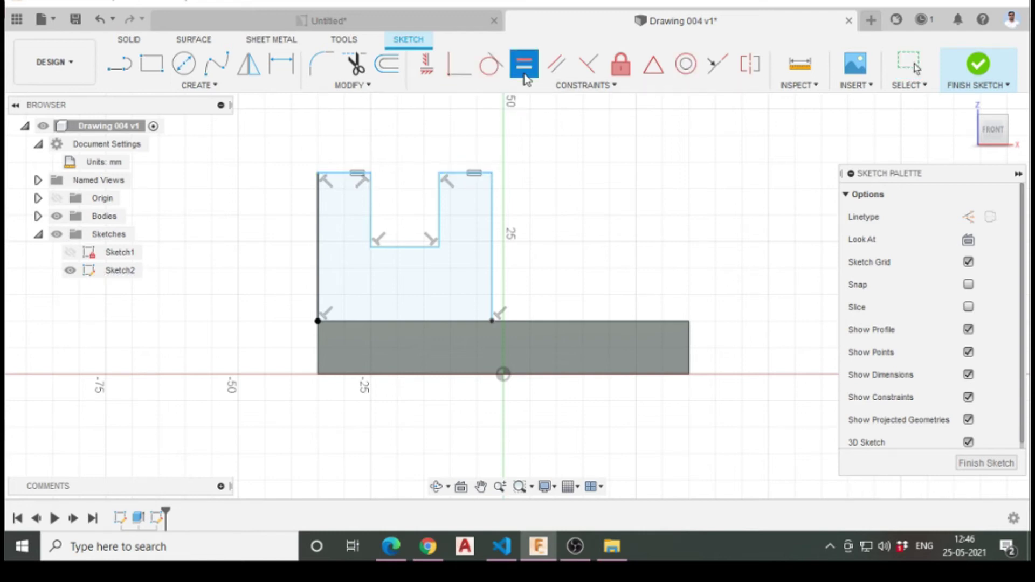
key(Escape)
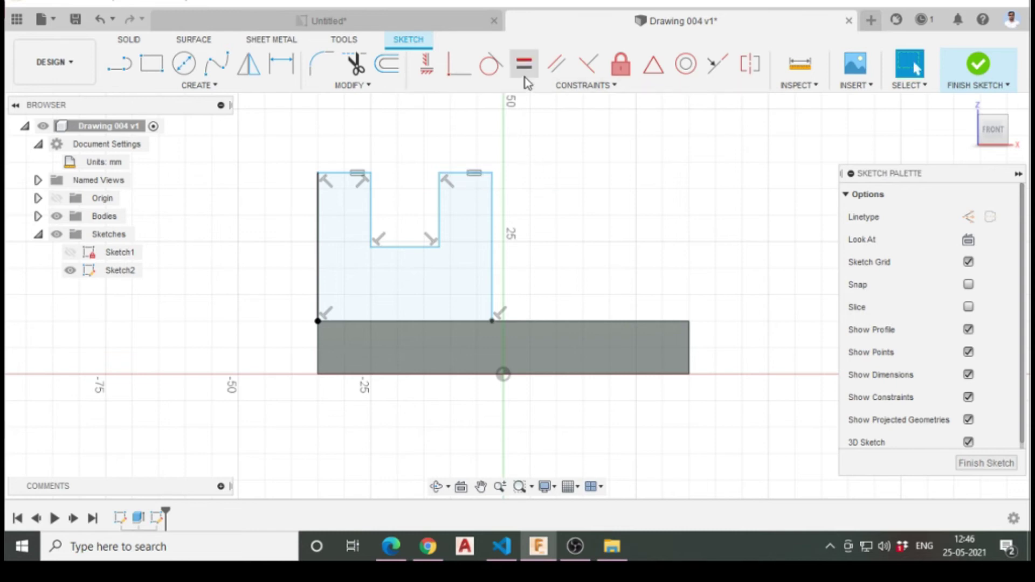
Make the outer right and outer left side edges equal in height
click(492, 232)
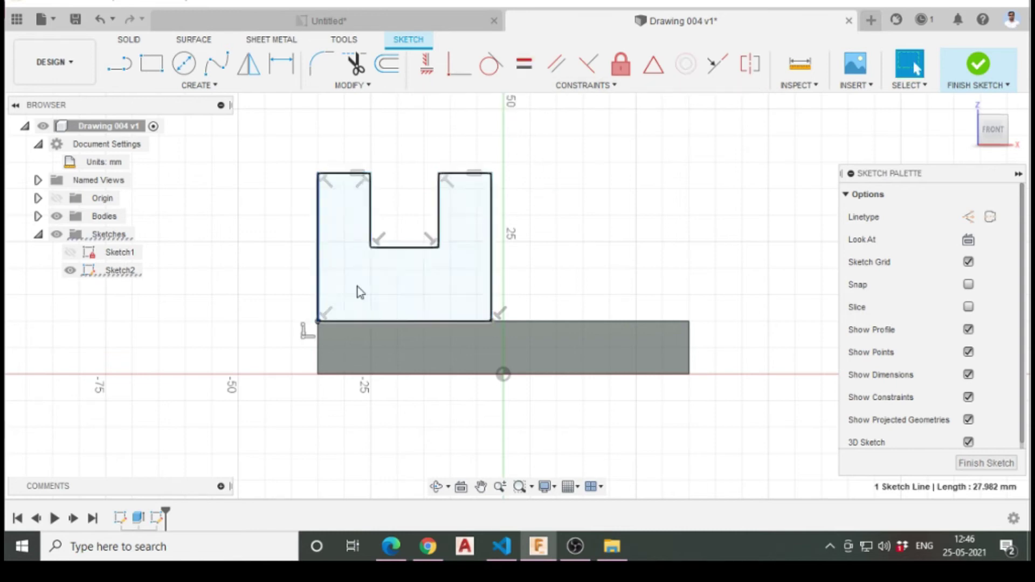
shift+click(319, 275)
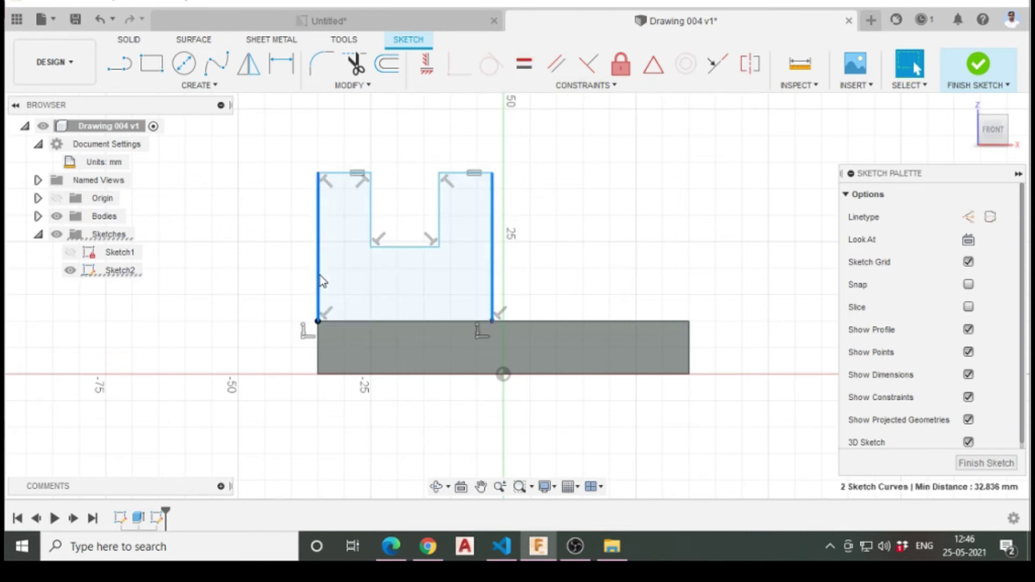
click(524, 63)
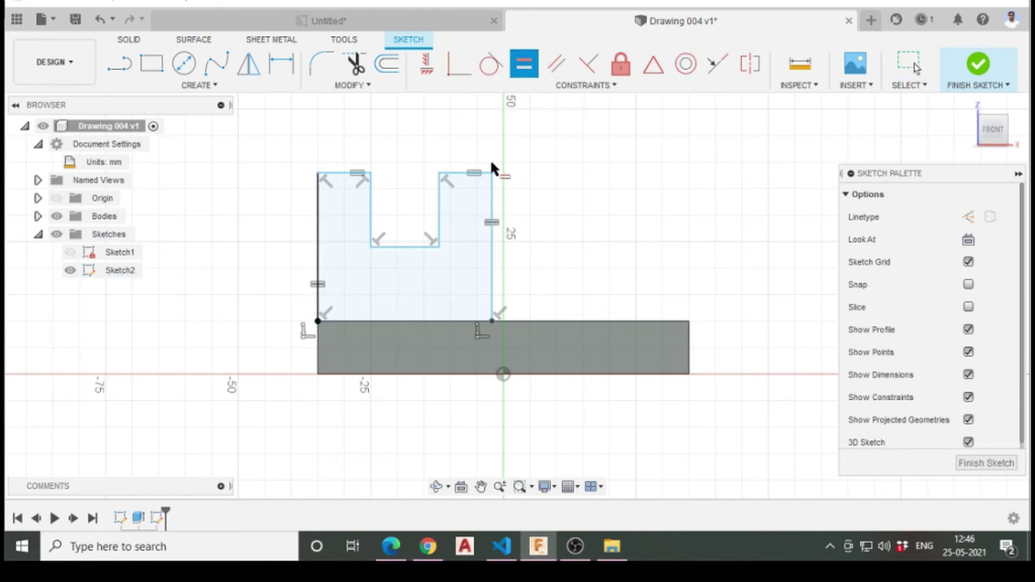
Dimension the U-profile's overall height to 40 mm and the upright top width to 10 mm
click(283, 66)
click(316, 375)
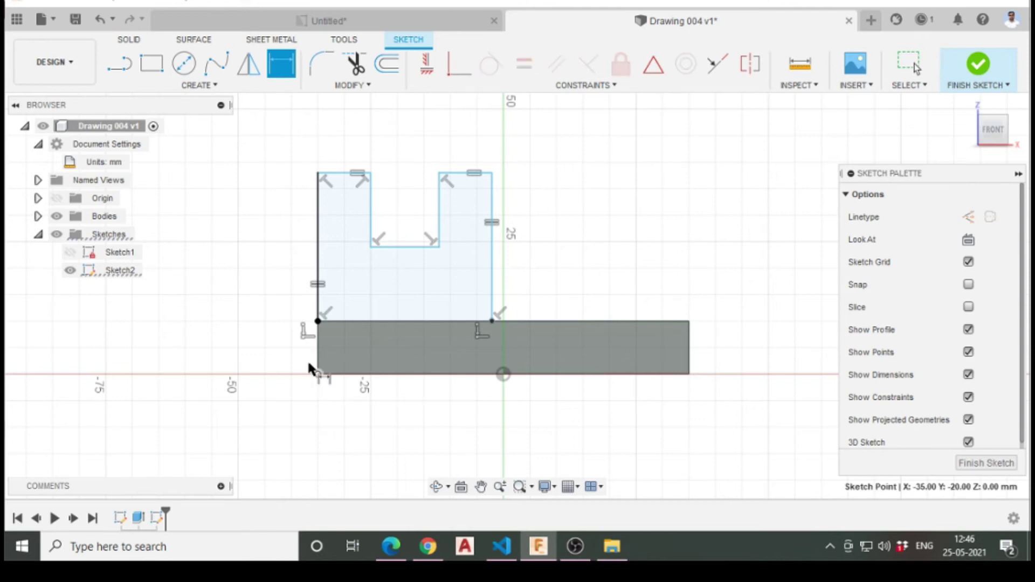
click(329, 173)
click(271, 247)
text(40)
key(Return)
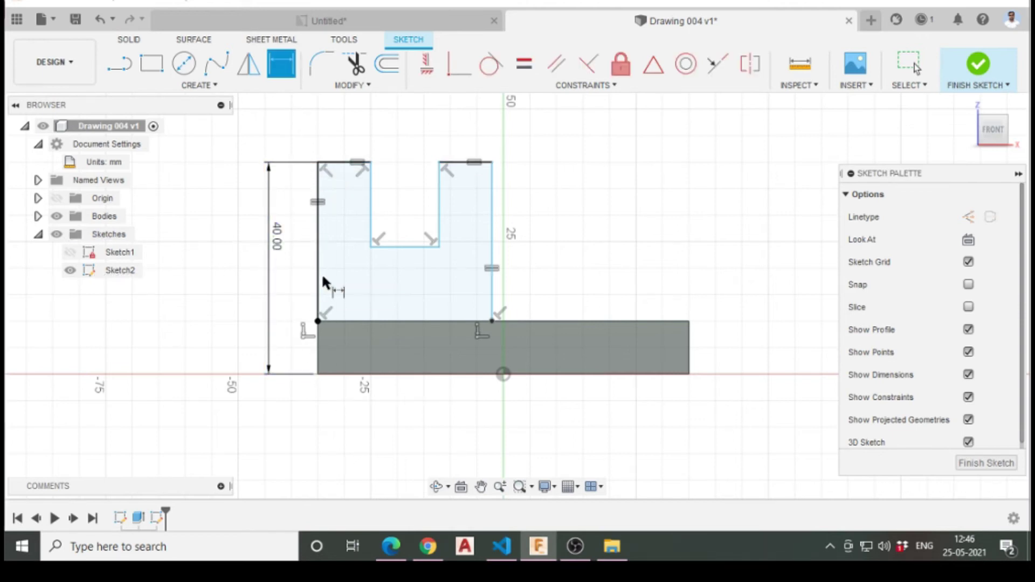
click(342, 163)
click(344, 132)
text(10)
key(Return)
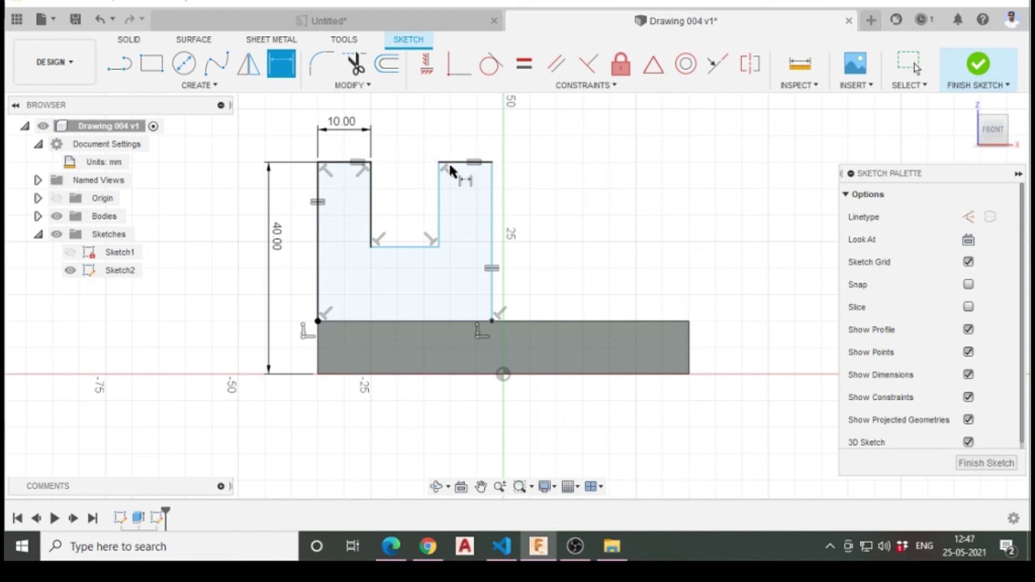
Dimension the slot 20 mm deep and 20 mm wide
click(438, 204)
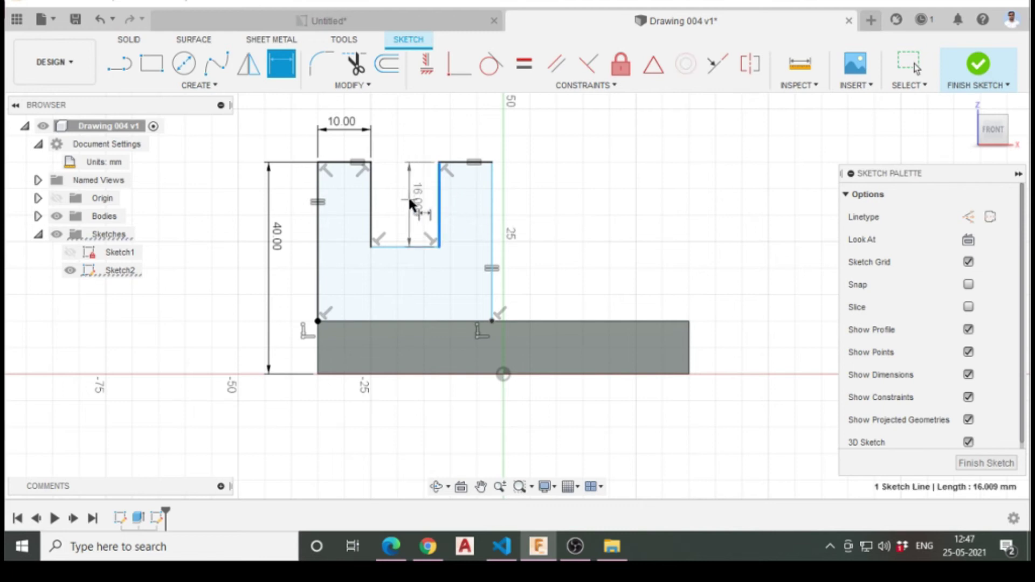
click(410, 198)
text(20)
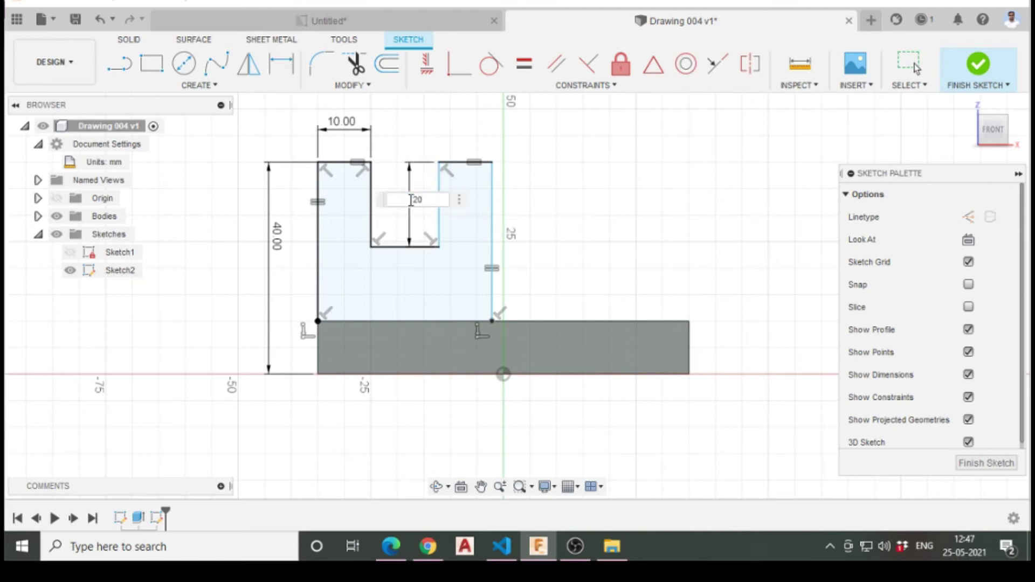
key(Return)
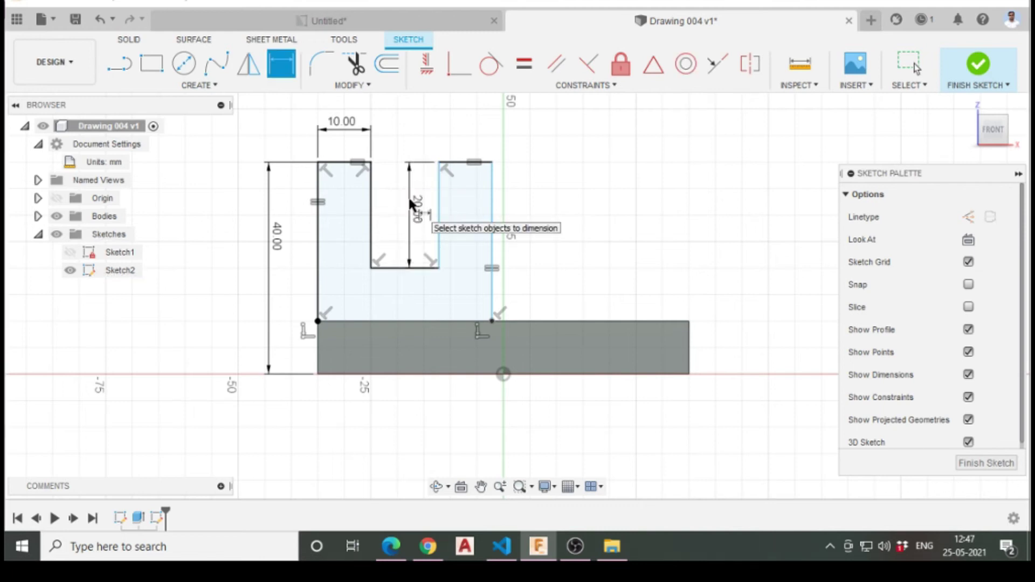
click(374, 175)
click(439, 179)
click(414, 139)
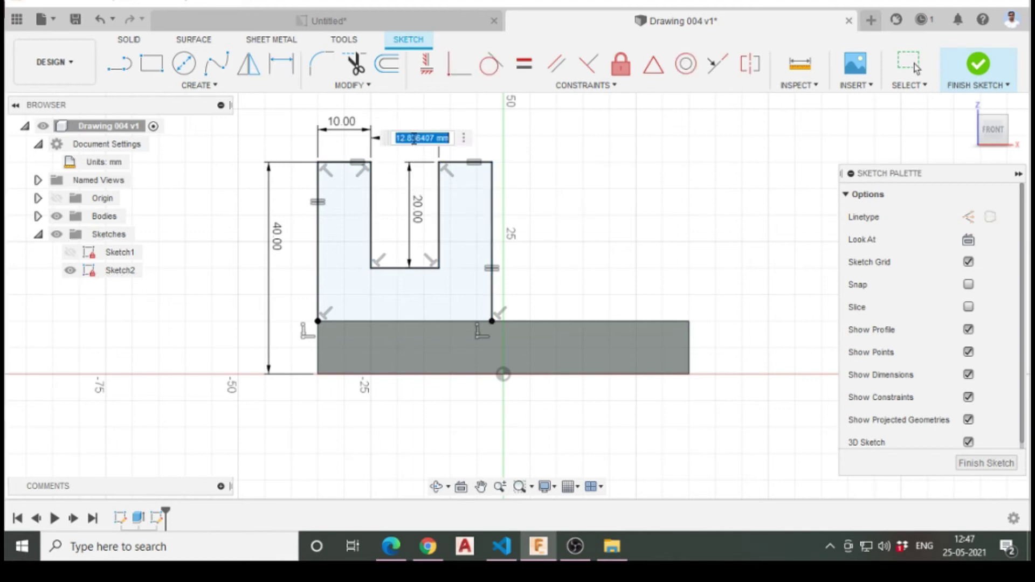
text(20)
key(Return)
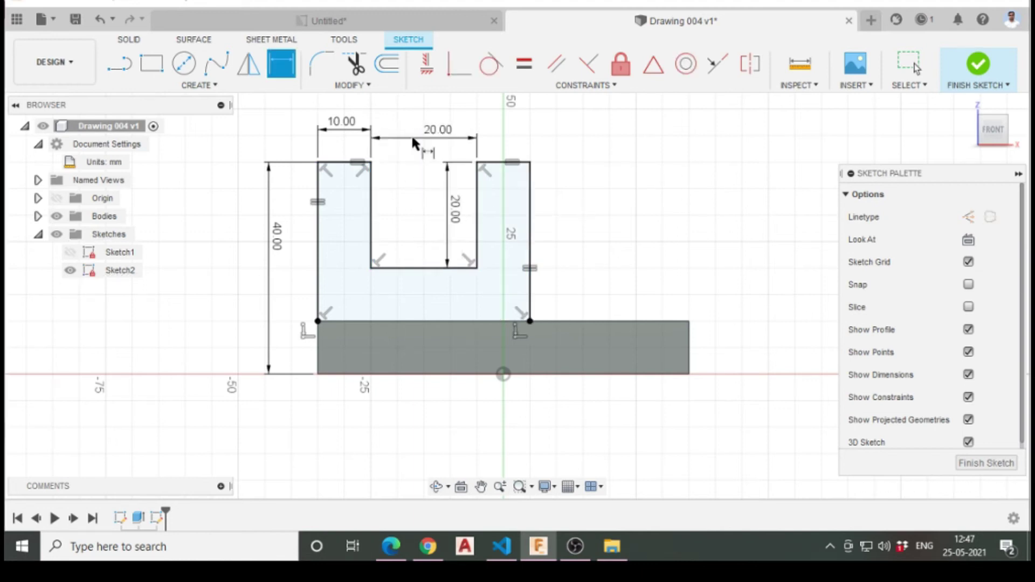
key(Escape)
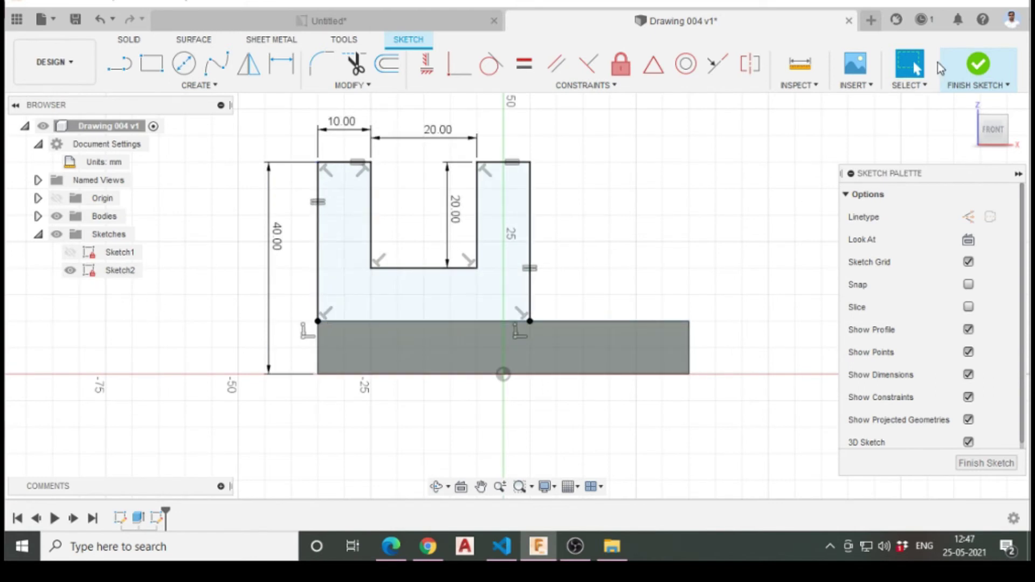
Finish the sketch and extrude the U-profile -40 mm as a Join onto the base
click(978, 65)
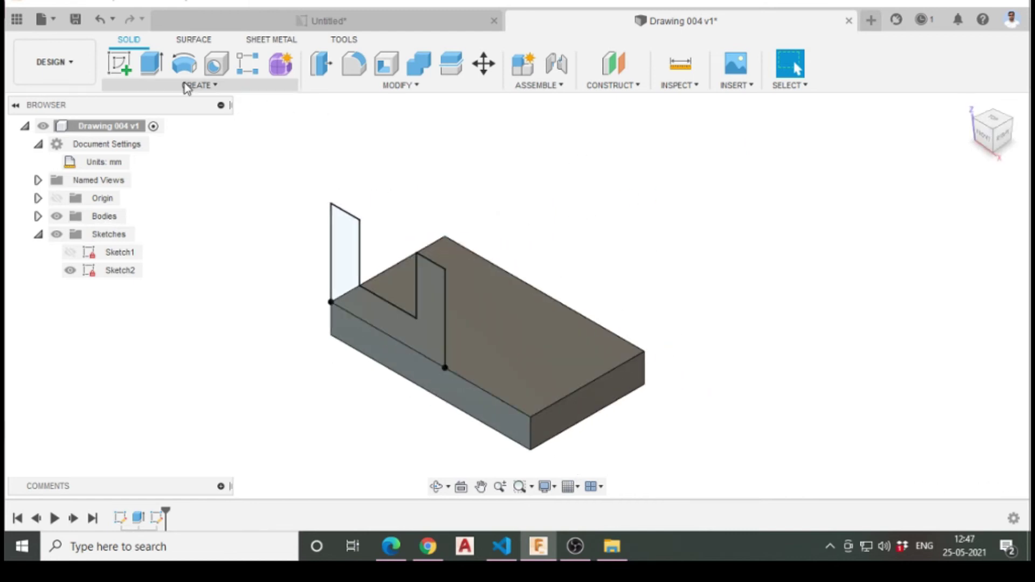
click(153, 69)
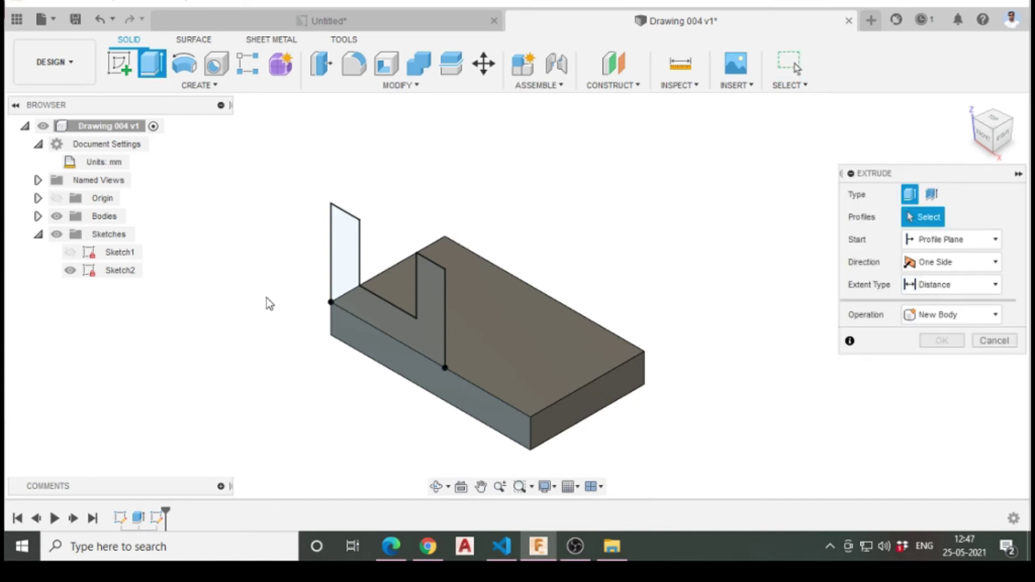
click(411, 327)
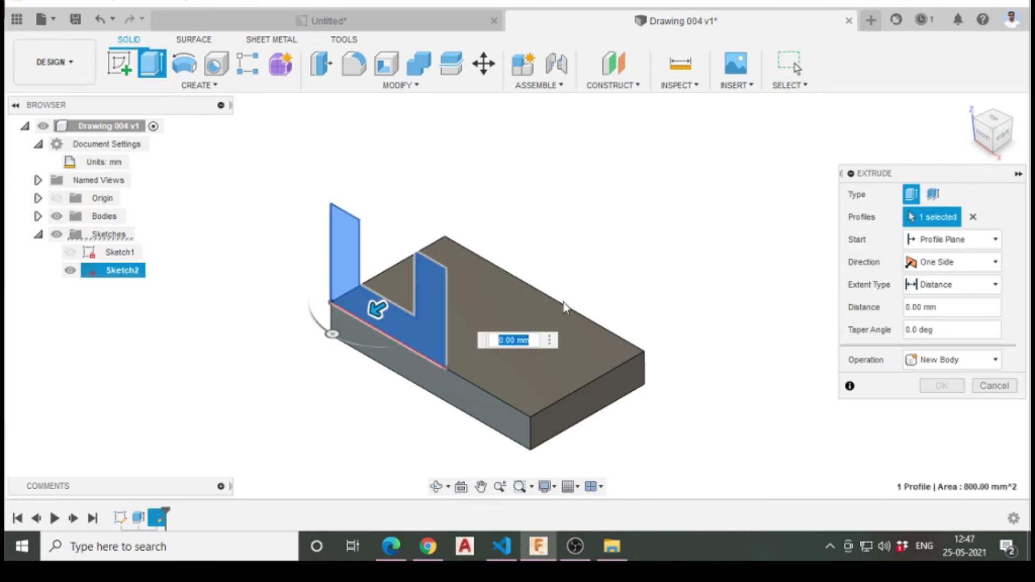
shift+middle_drag(587, 319, 485, 330)
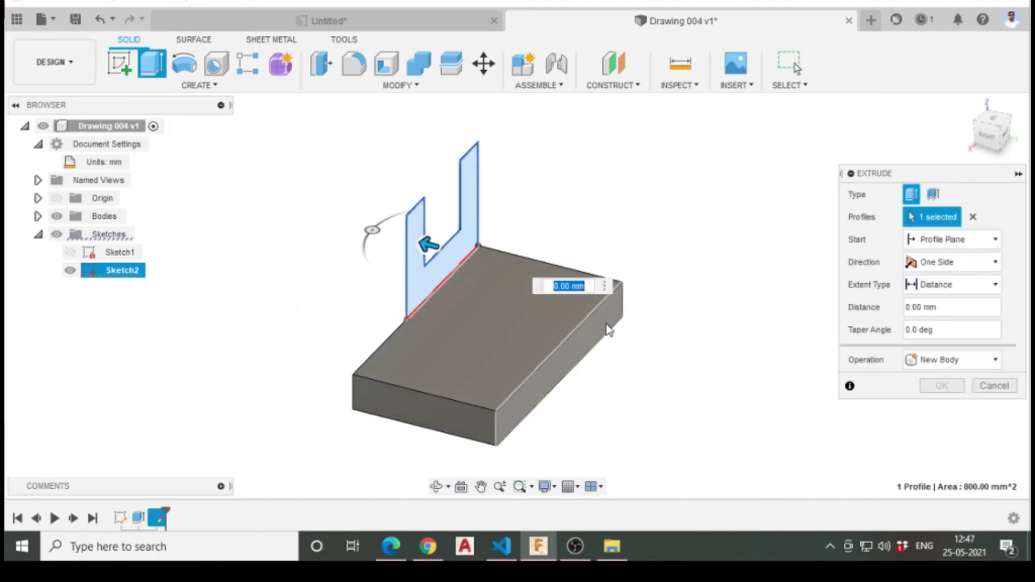
text(-40)
key(Return)
shift+middle_drag(490, 334, 634, 326)
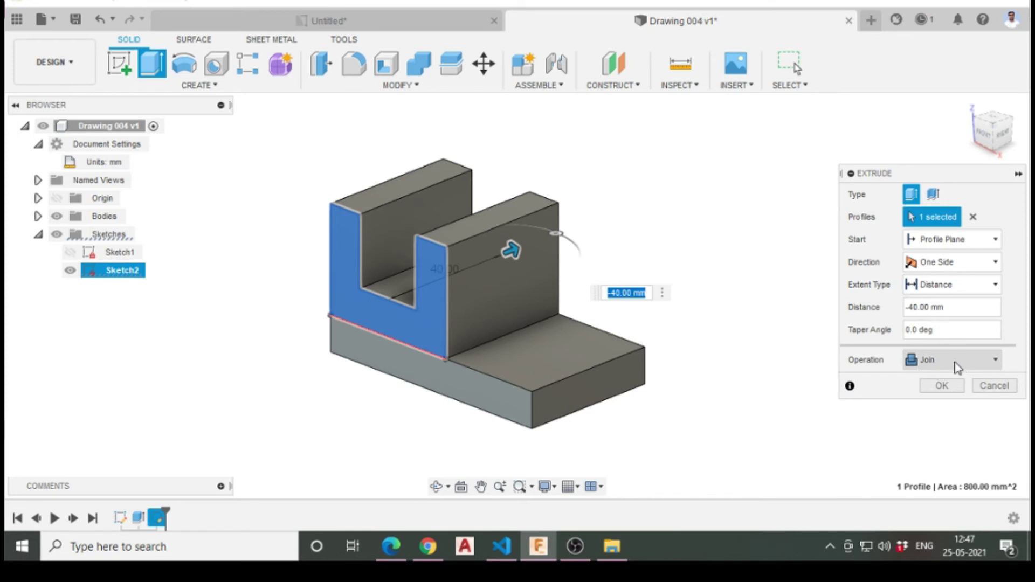
click(927, 387)
shift+middle_drag(603, 323, 607, 363)
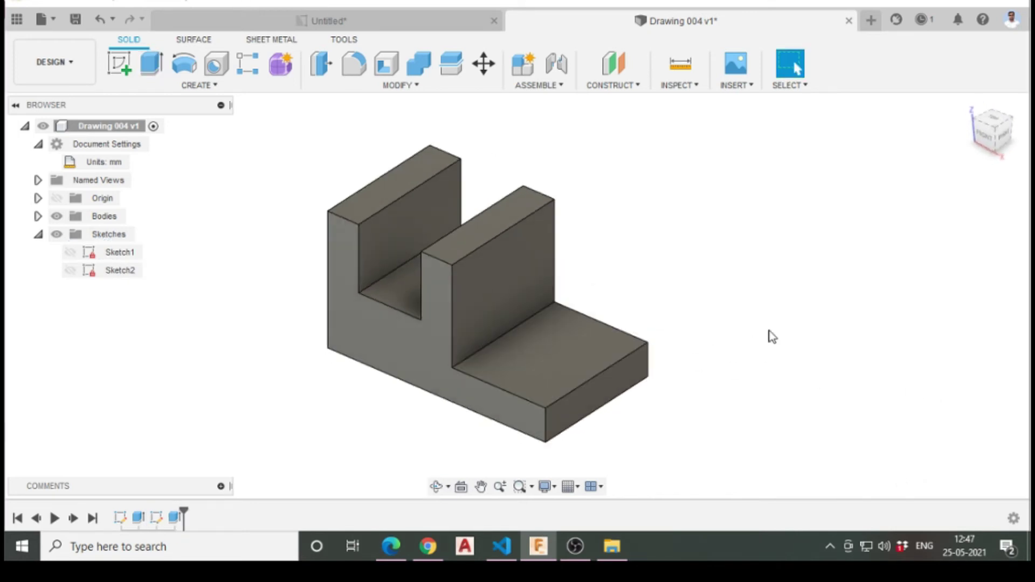
Bring up the Untitled reference drawing tab showing the bracket's orthographic views
click(551, 552)
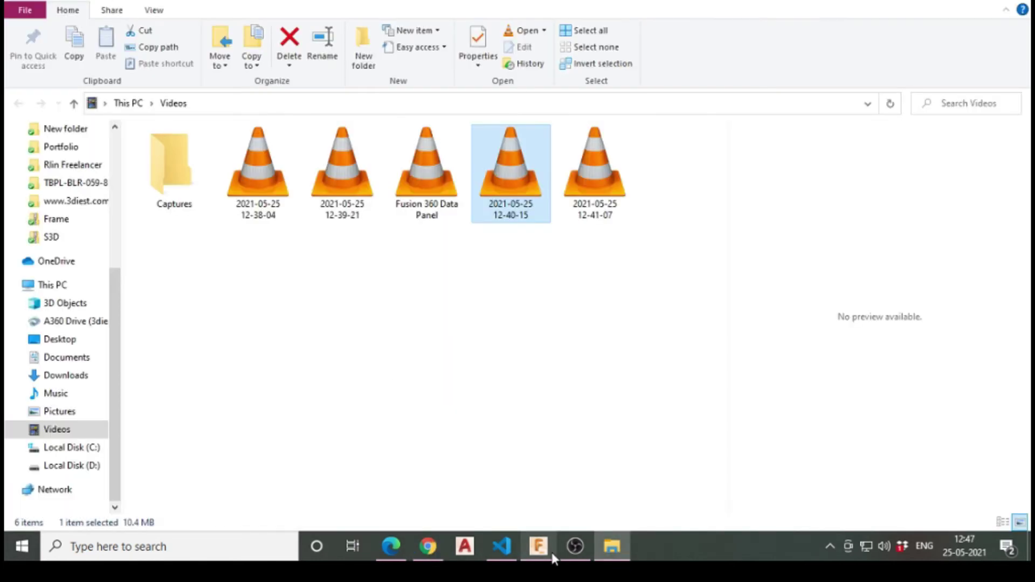
click(537, 550)
click(291, 24)
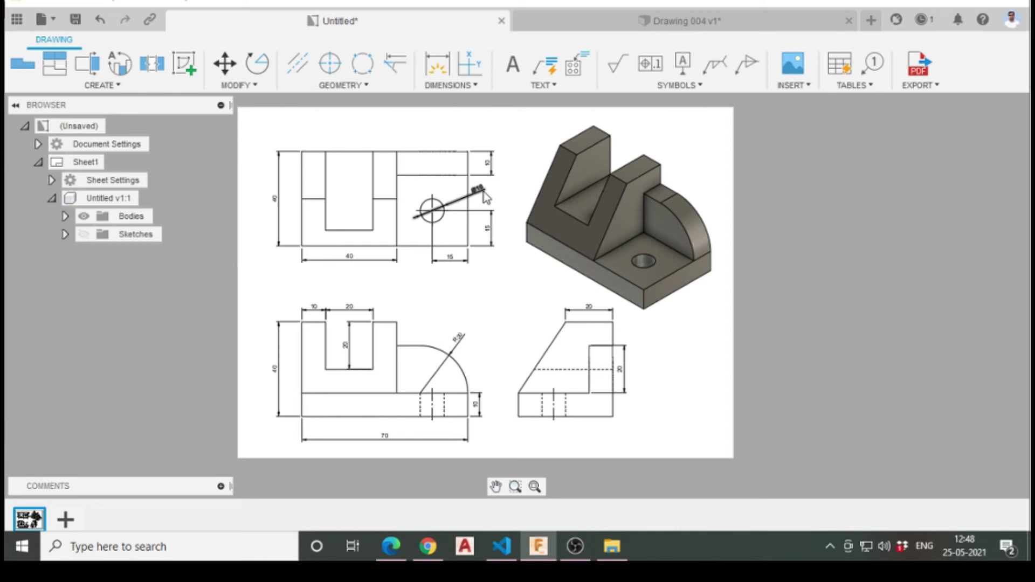
Check the two 15 mm hole-position dimensions on the top view, then return to Drawing 004
click(492, 231)
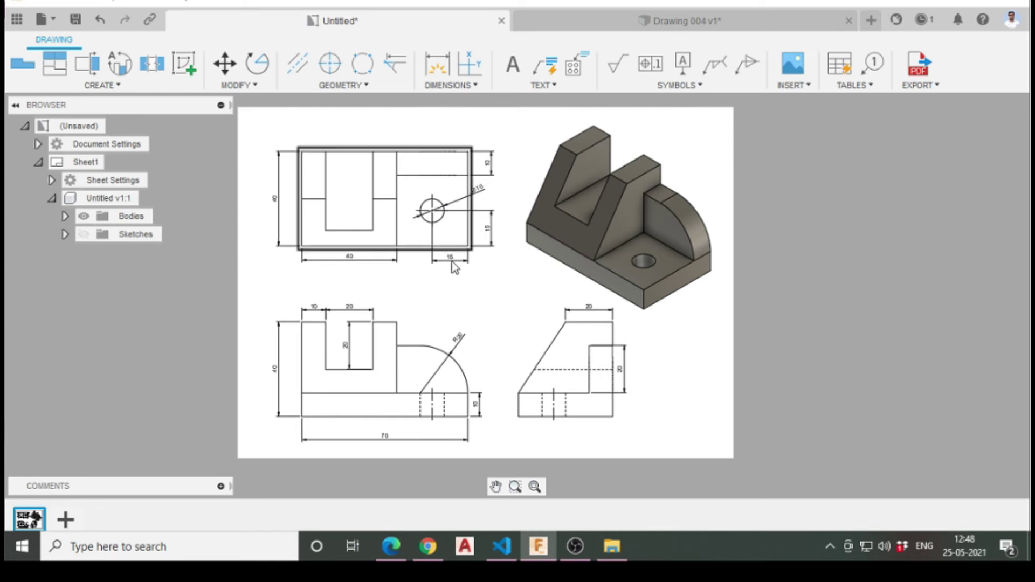
click(451, 268)
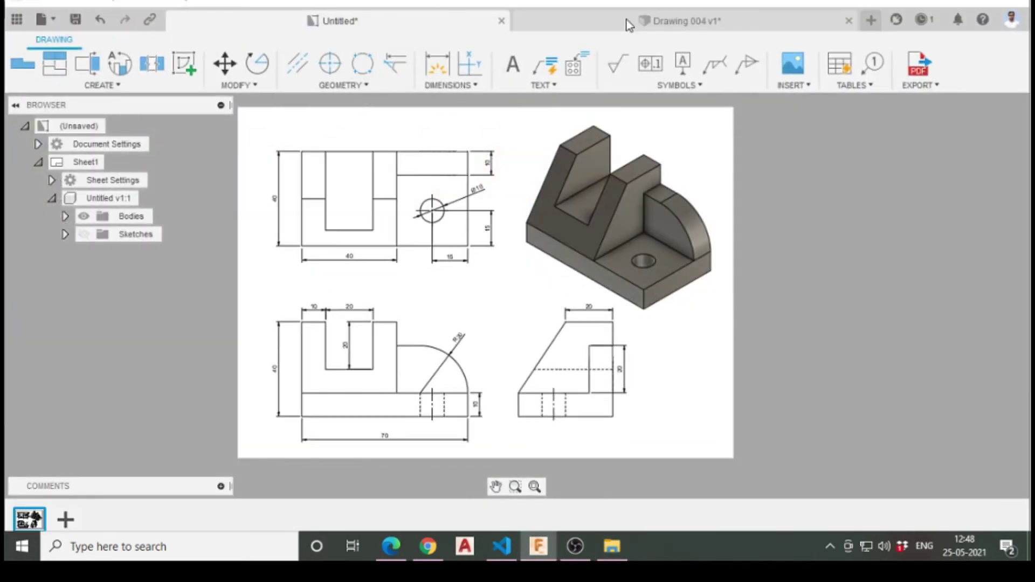
click(629, 25)
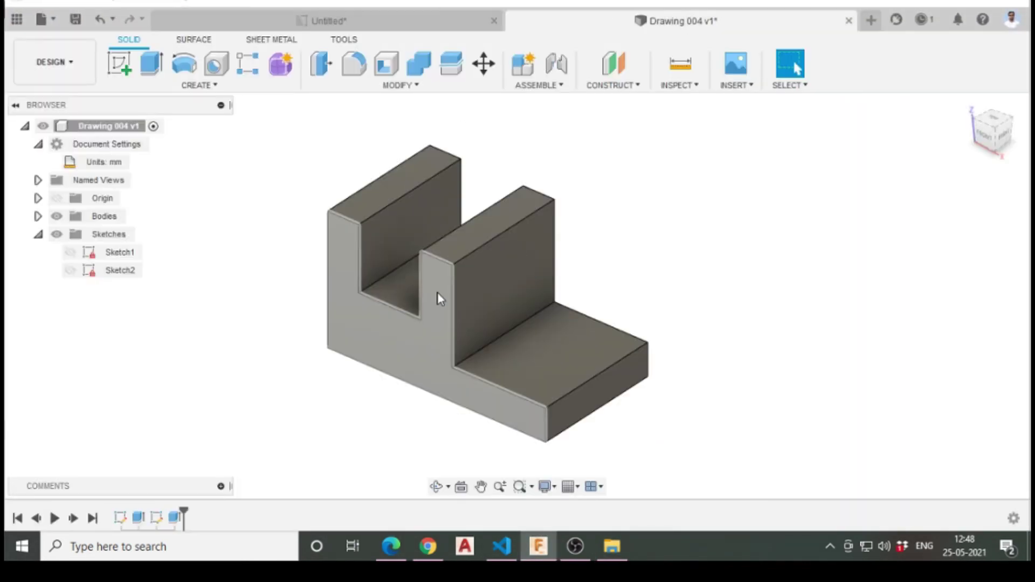
Start a new sketch on the base ledge's top face, viewed flat from the top
click(534, 352)
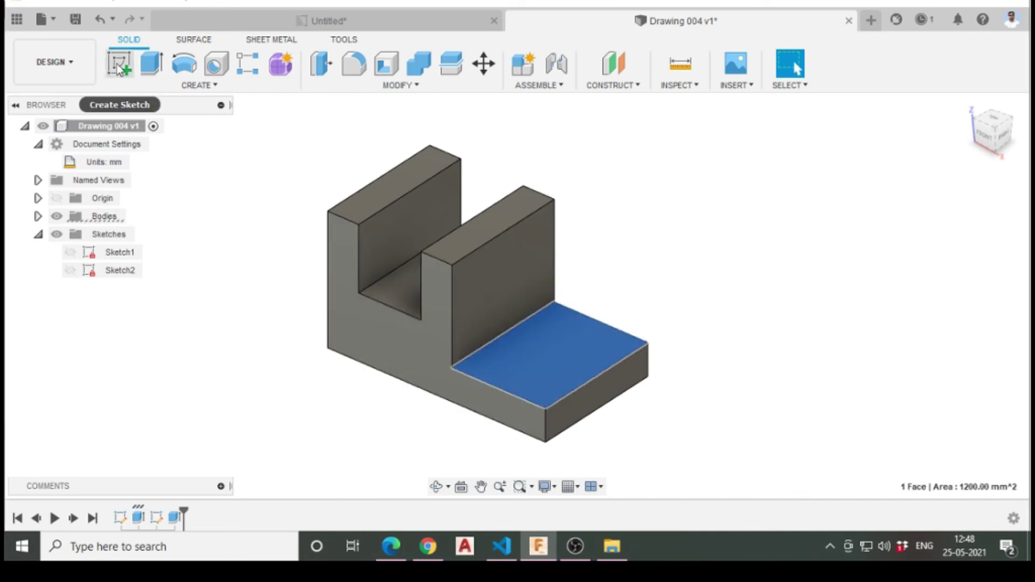
click(120, 64)
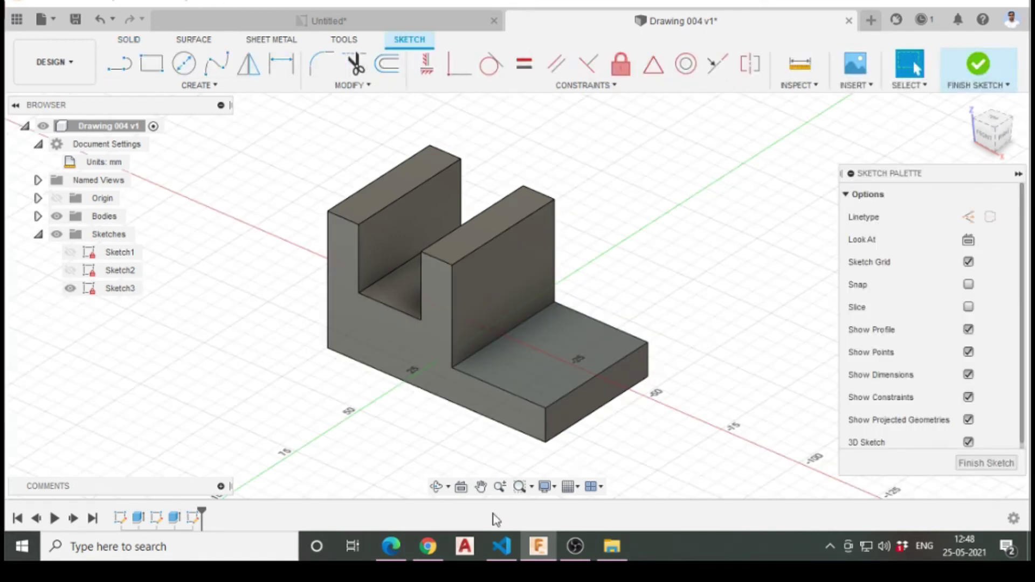
click(461, 486)
click(547, 365)
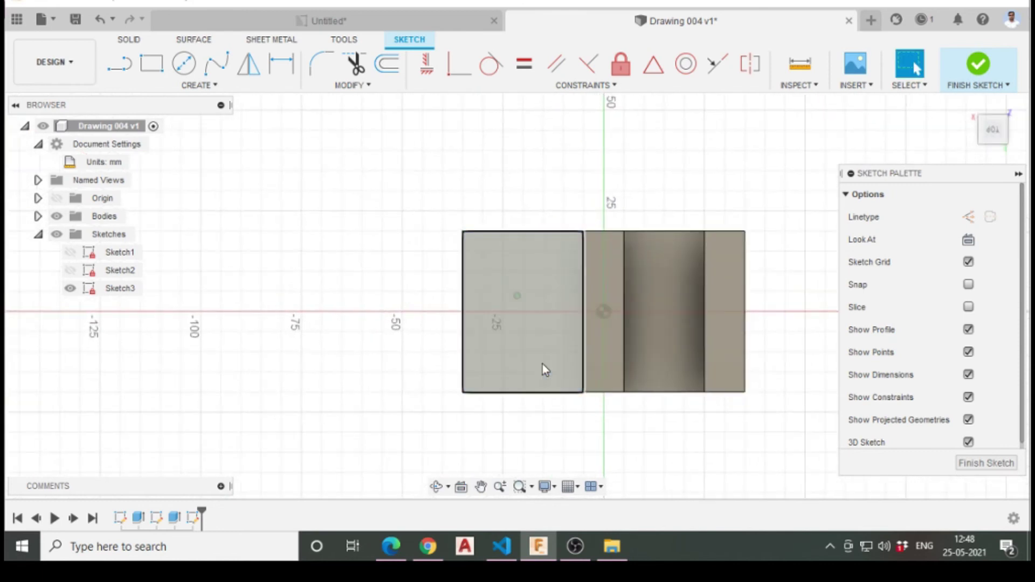
click(1012, 103)
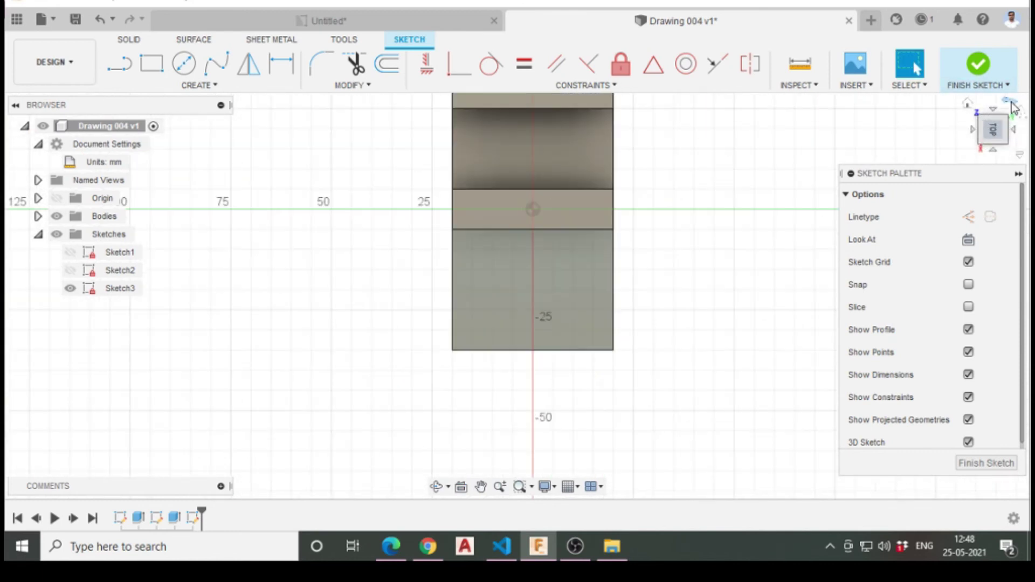
click(1012, 103)
scroll(468, 257, up, 2)
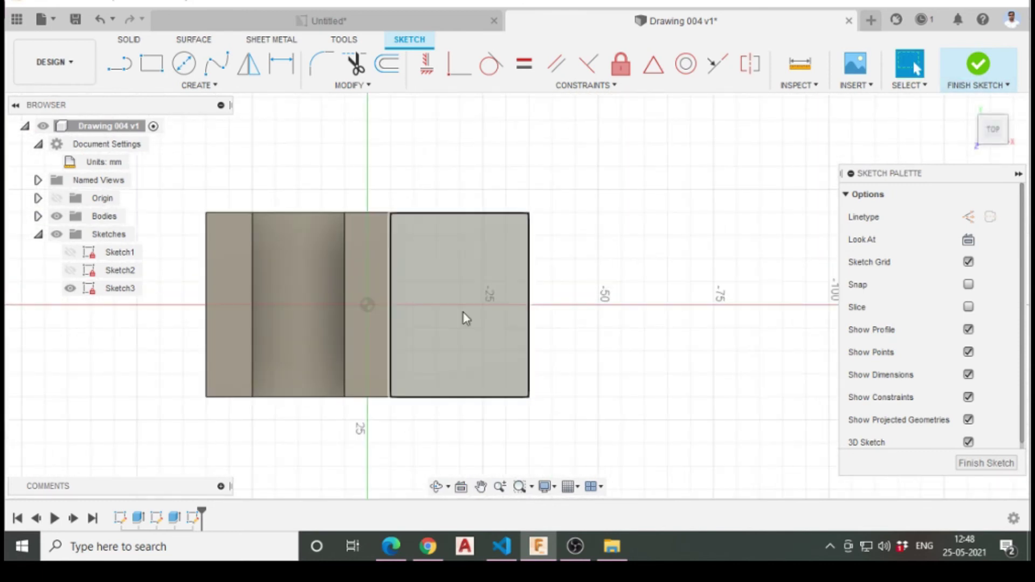
Draw a line across the base ledge and a circle on the ledge
click(119, 63)
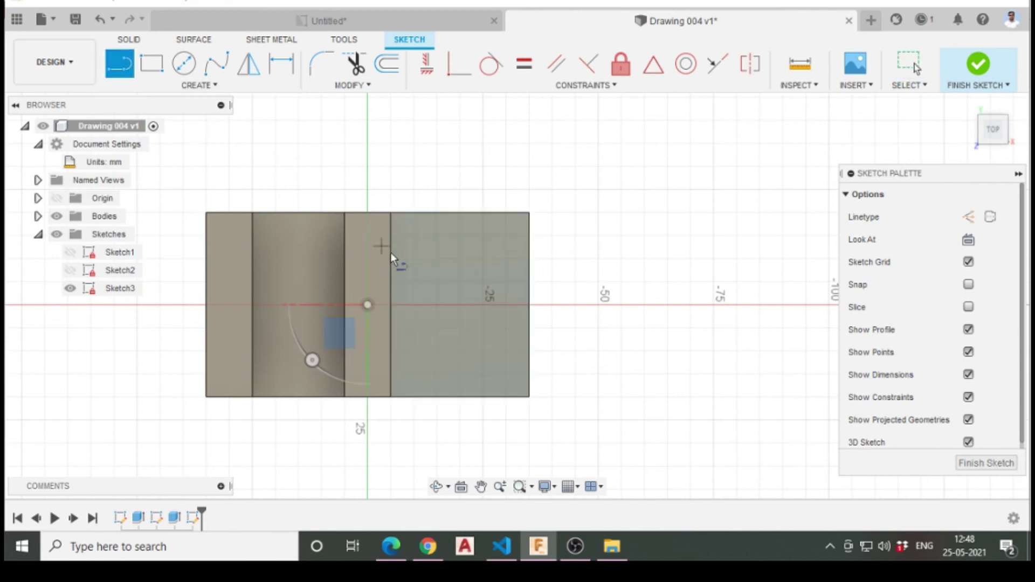
click(390, 260)
click(528, 260)
key(Escape)
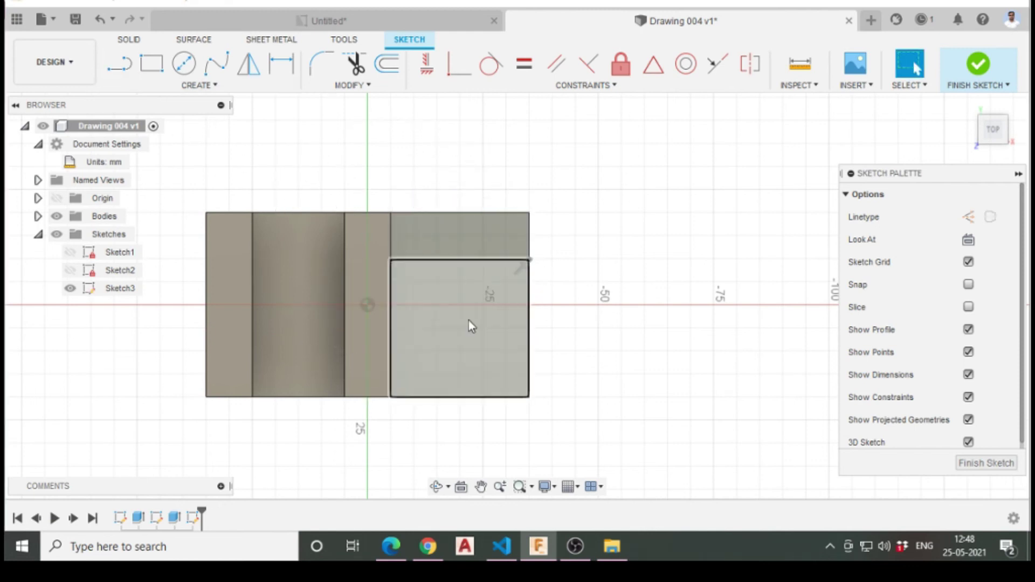
click(184, 64)
click(466, 336)
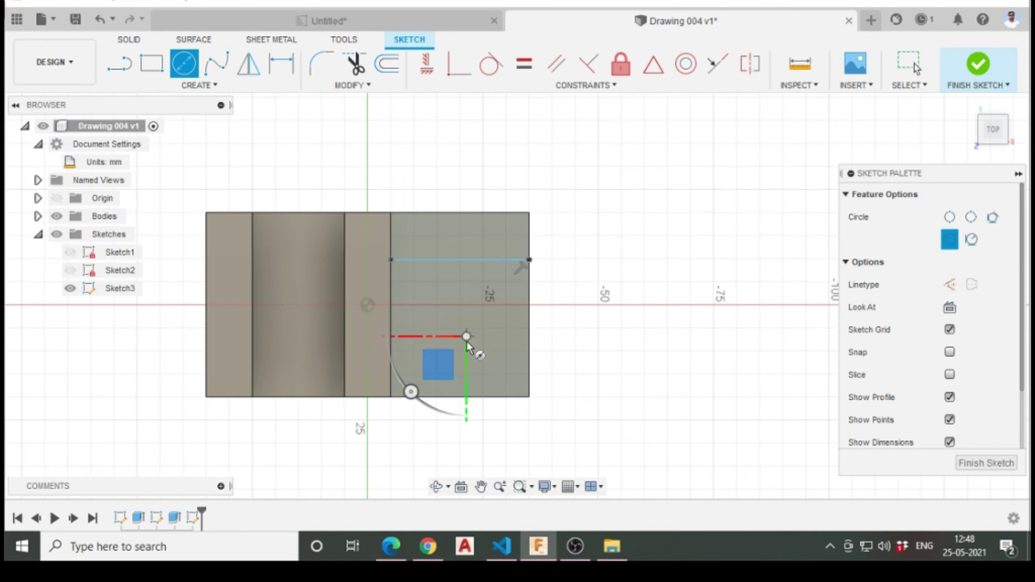
click(446, 358)
key(Escape)
Dimension the line 10 mm from the base's end and the circle Ø10, then view the reference drawing
click(280, 64)
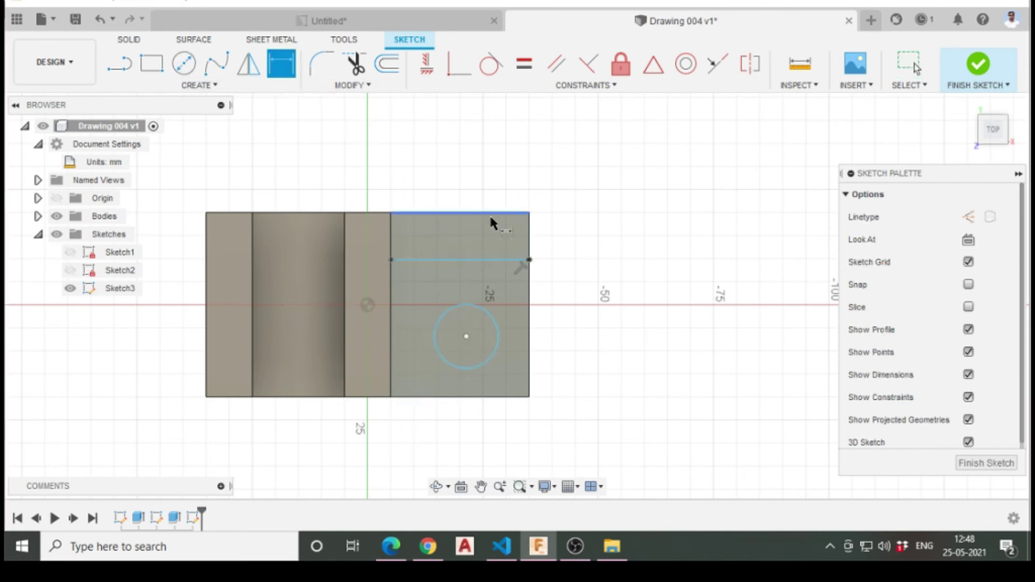
click(529, 260)
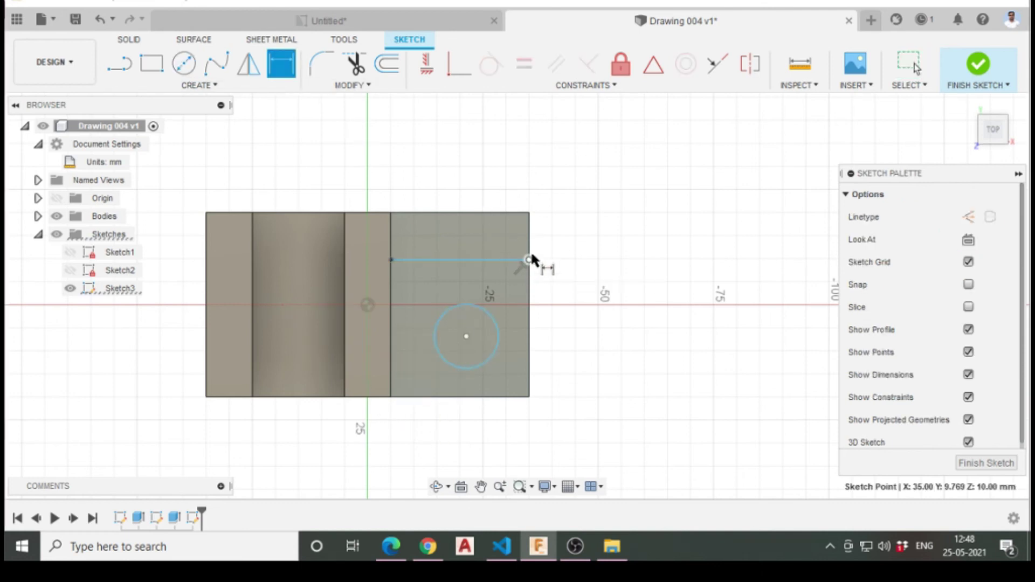
click(529, 213)
click(578, 261)
text(10)
key(Return)
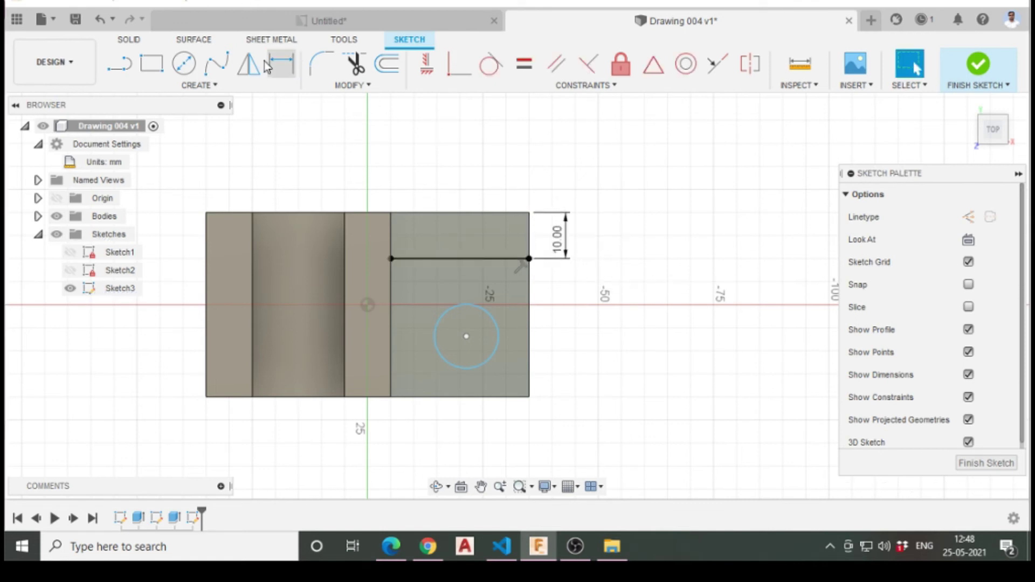
click(283, 64)
click(497, 322)
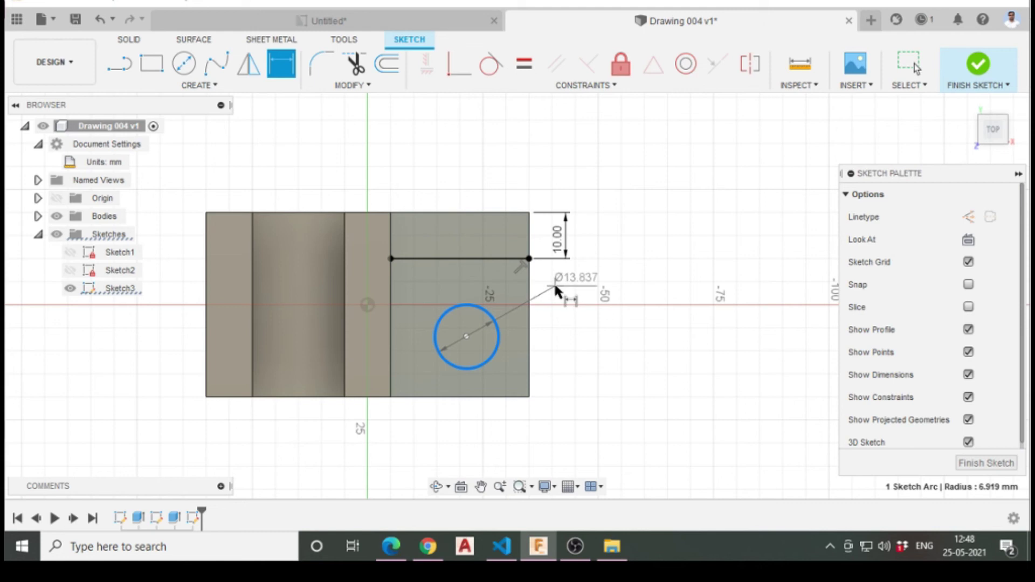
click(554, 288)
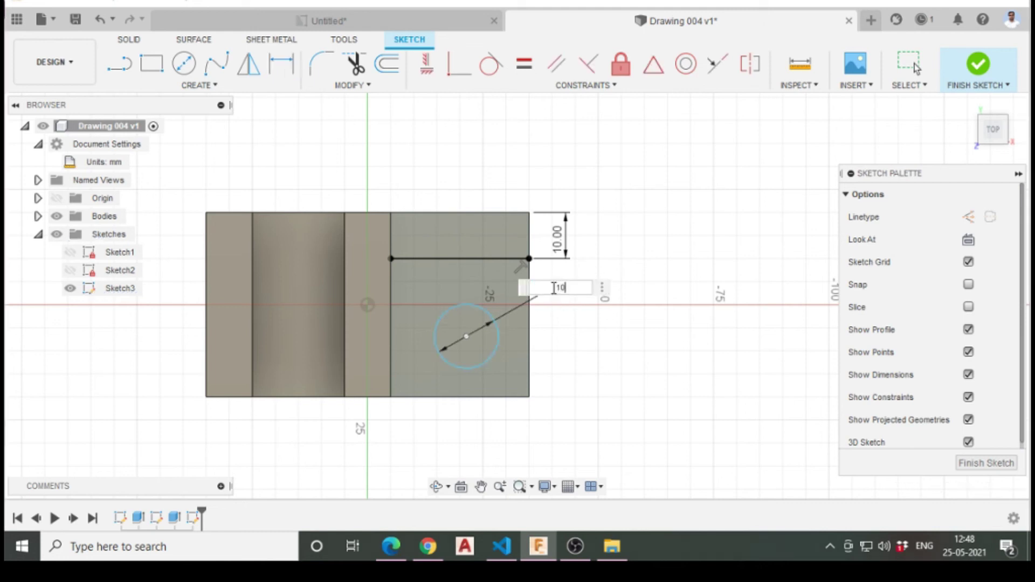
key(Return)
key(Escape)
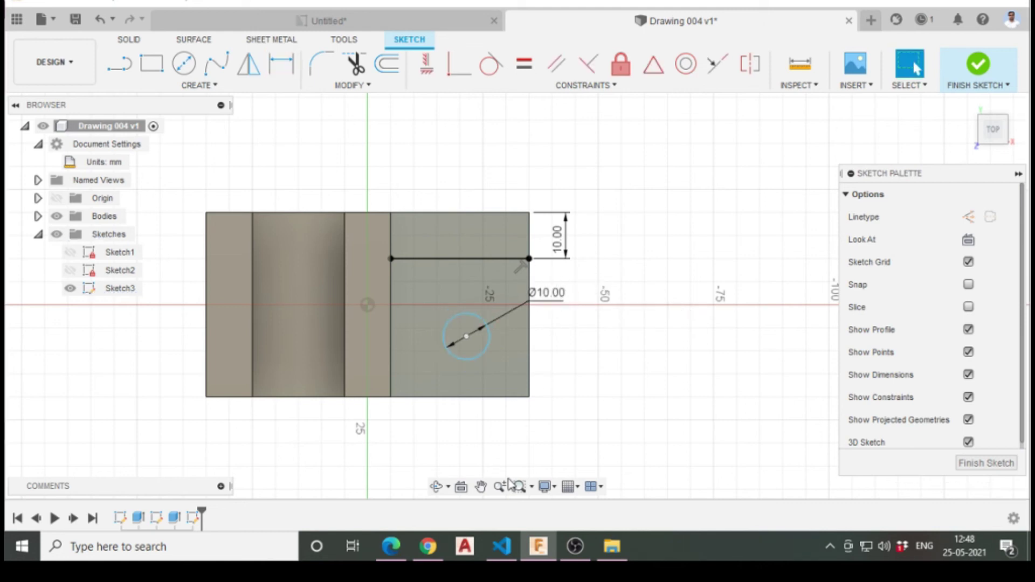
click(385, 25)
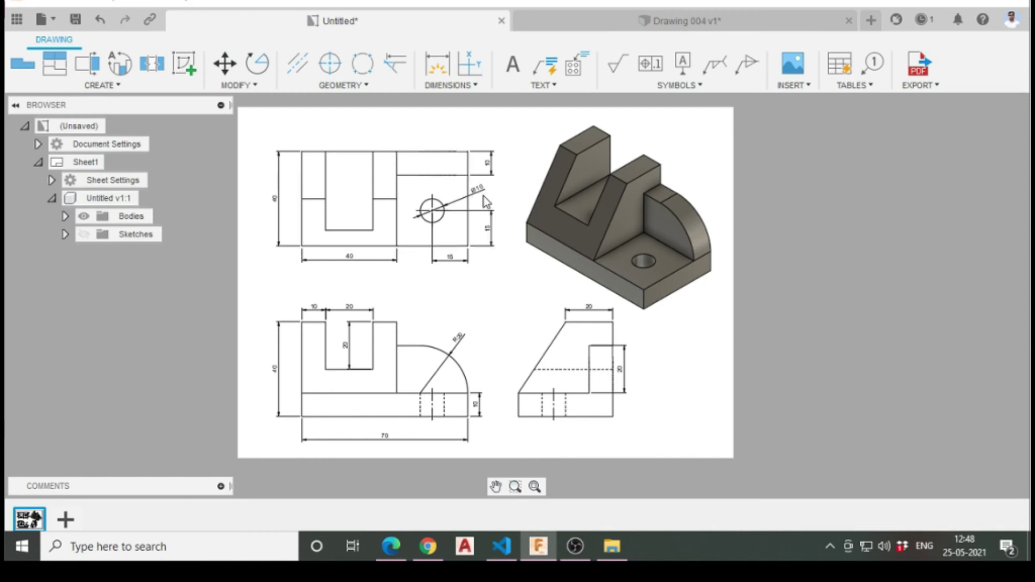
Dimension the circle's centre 15 mm from the base's bottom edge
click(582, 23)
key(d)
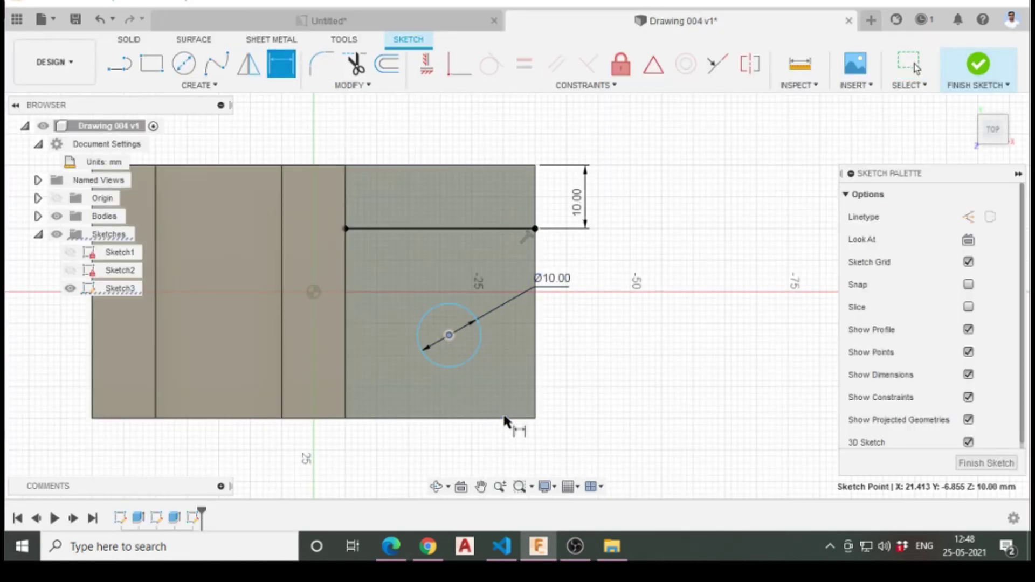
click(502, 415)
click(578, 382)
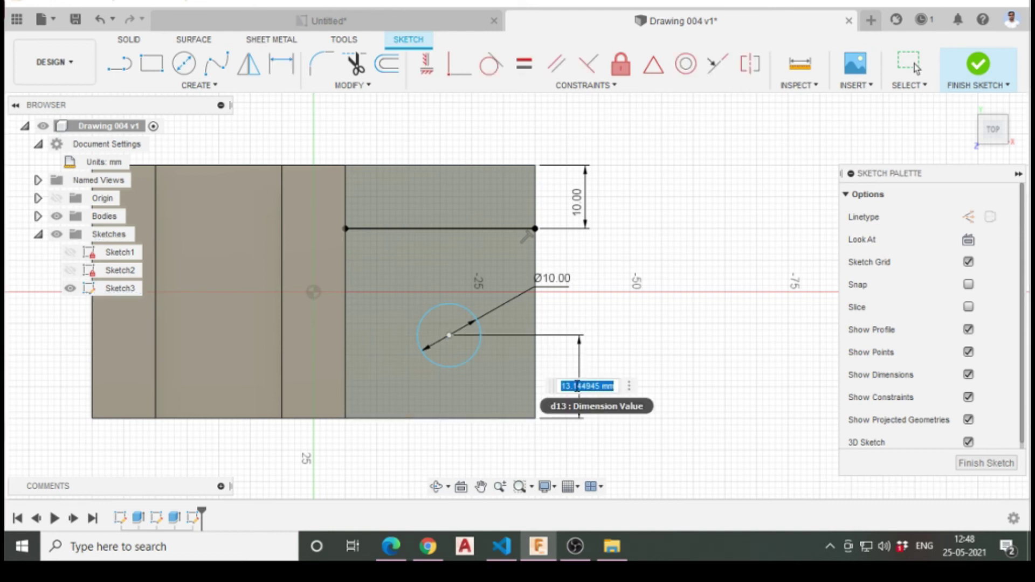
key(Return)
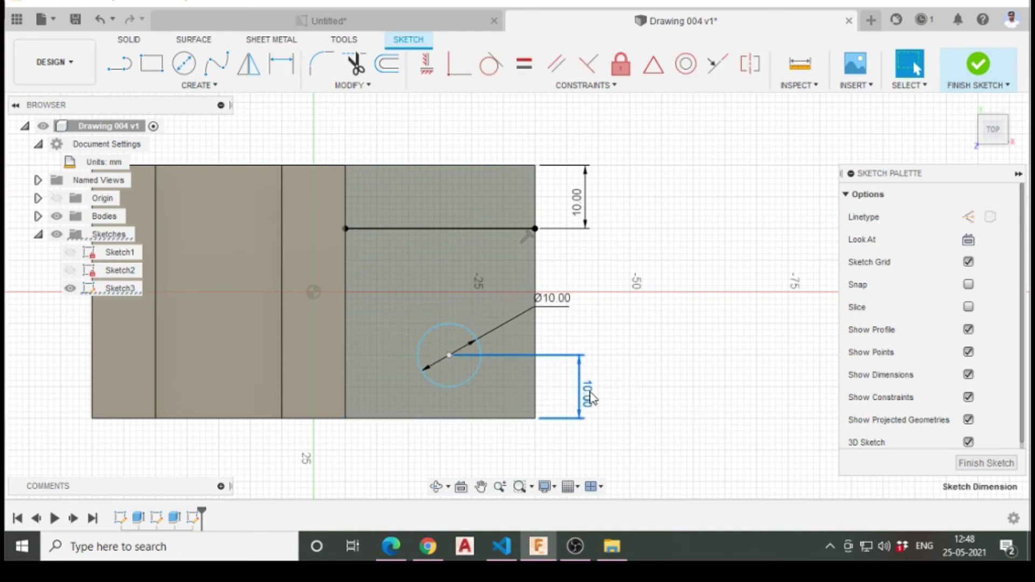
double_click(590, 391)
text(15)
key(Return)
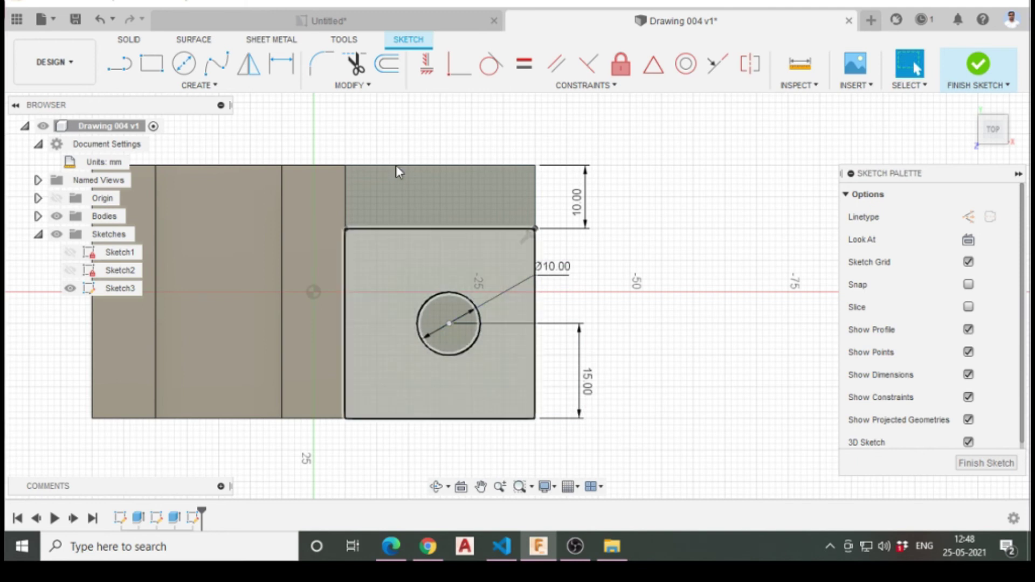
Dimension the circle's centre 15 mm from the base's right edge
click(282, 64)
click(449, 323)
click(536, 399)
click(486, 453)
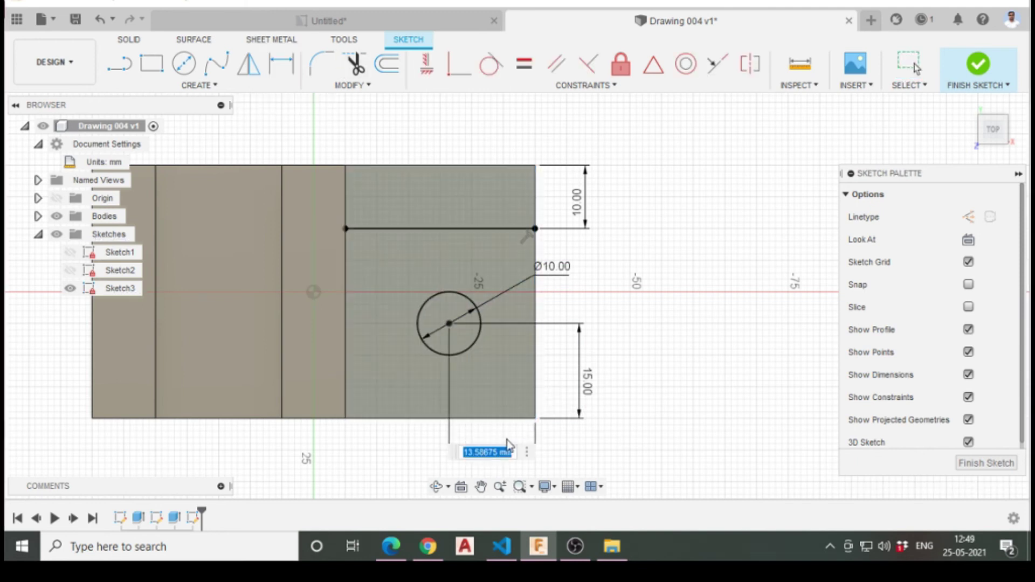
text(15)
key(Return)
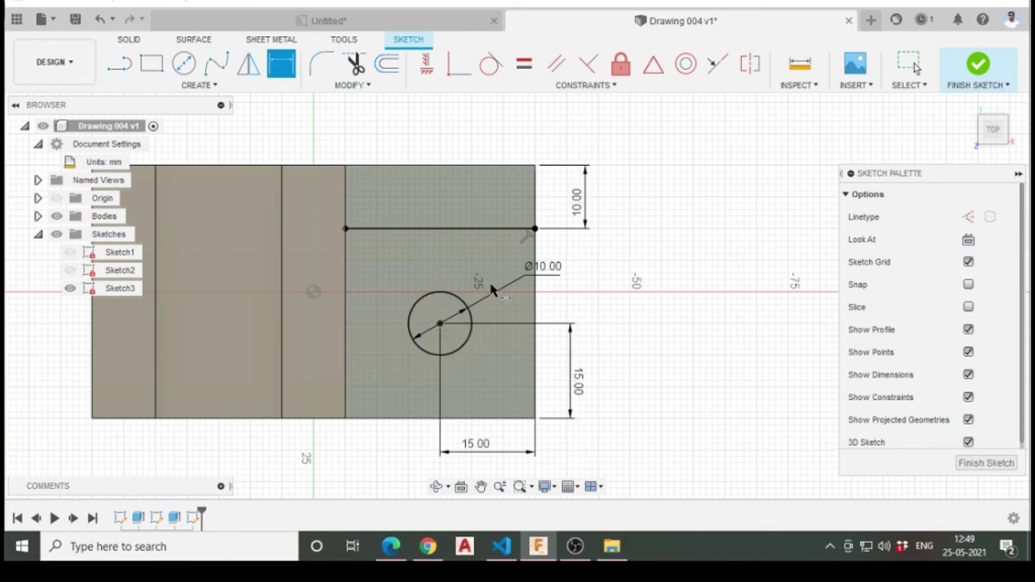
key(Escape)
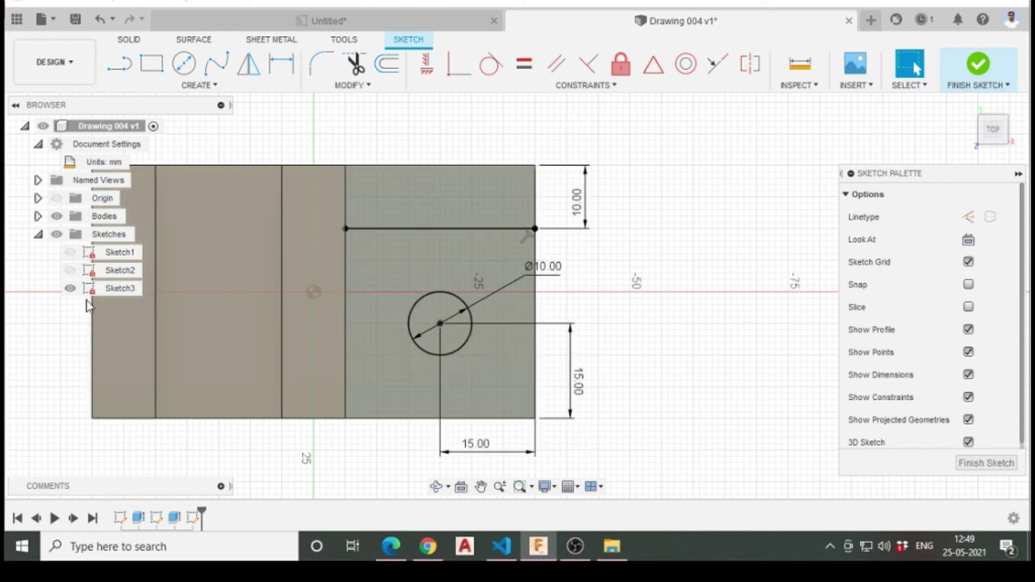
Finish Sketch3, return to the home view, and compare against the reference drawing
scroll(591, 168, down, 3)
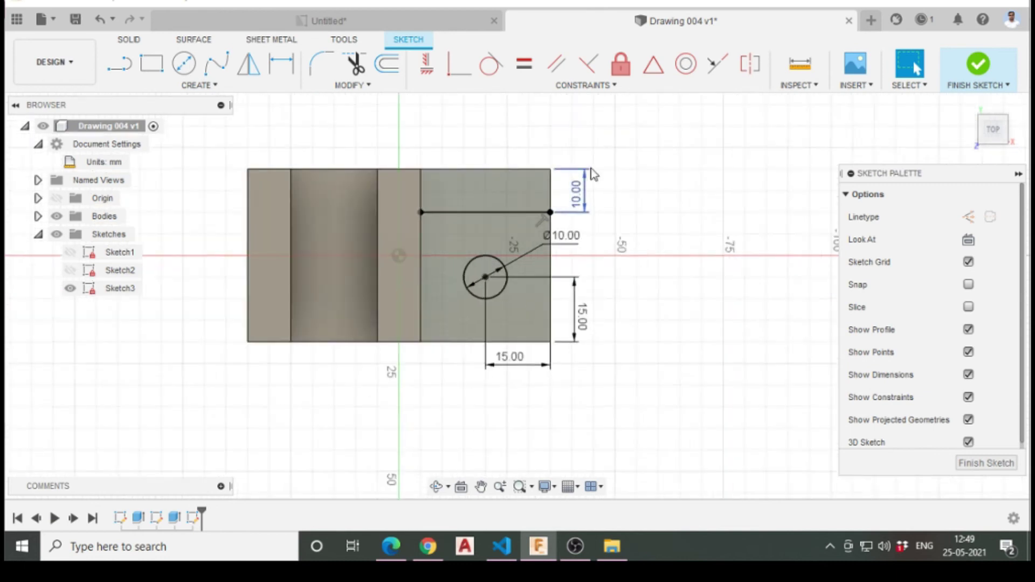
click(974, 69)
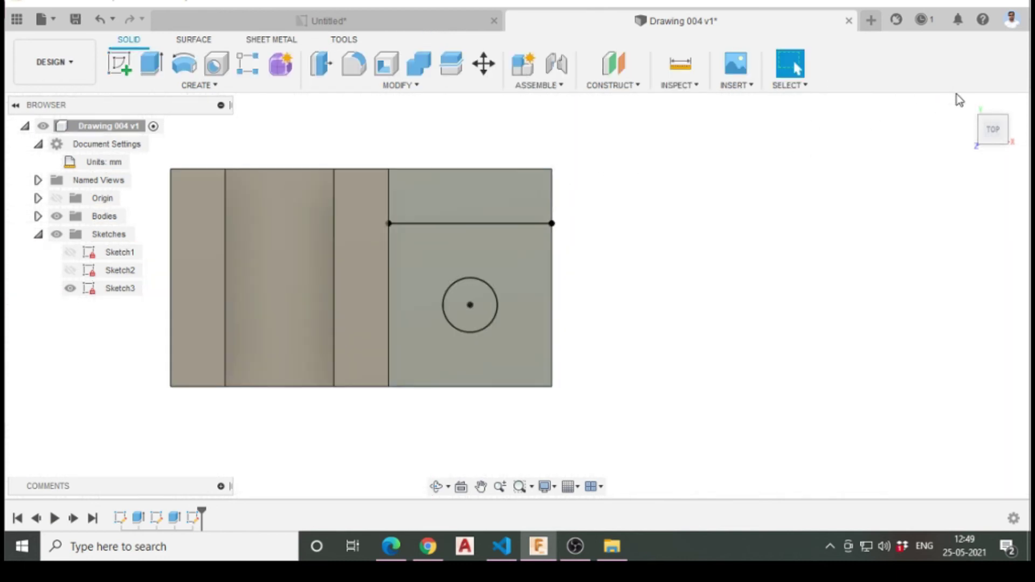
click(960, 101)
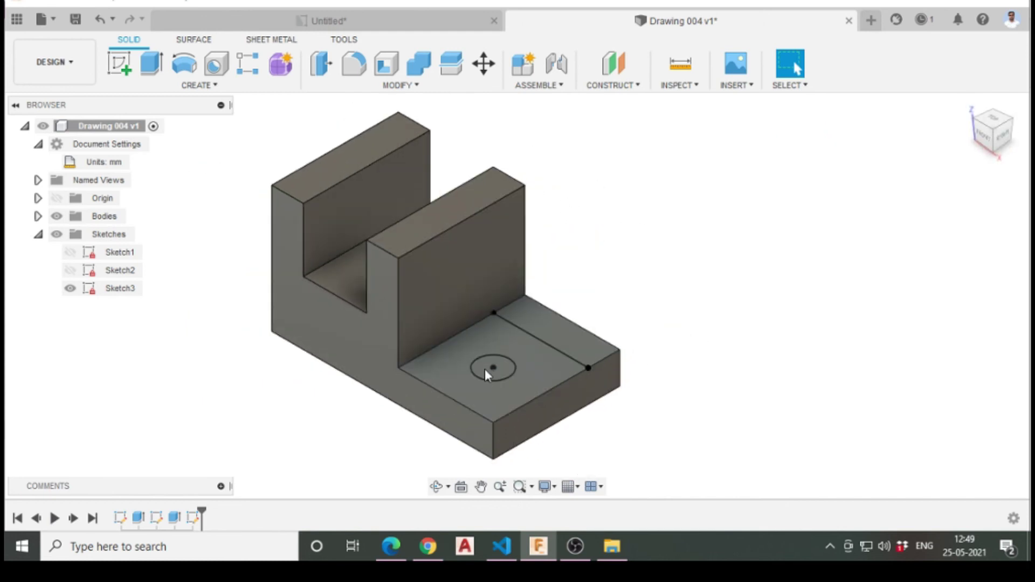
click(365, 21)
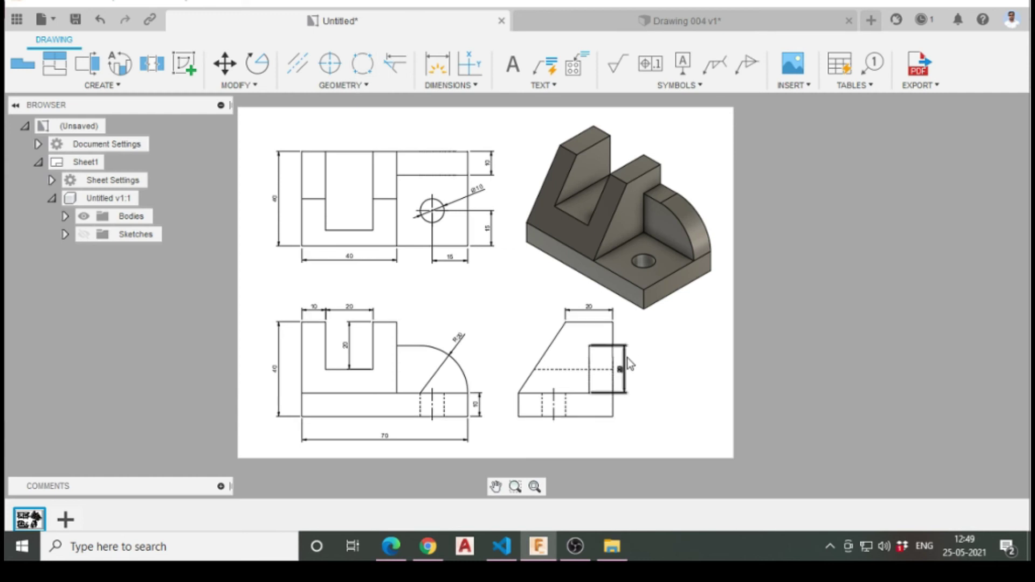
click(680, 25)
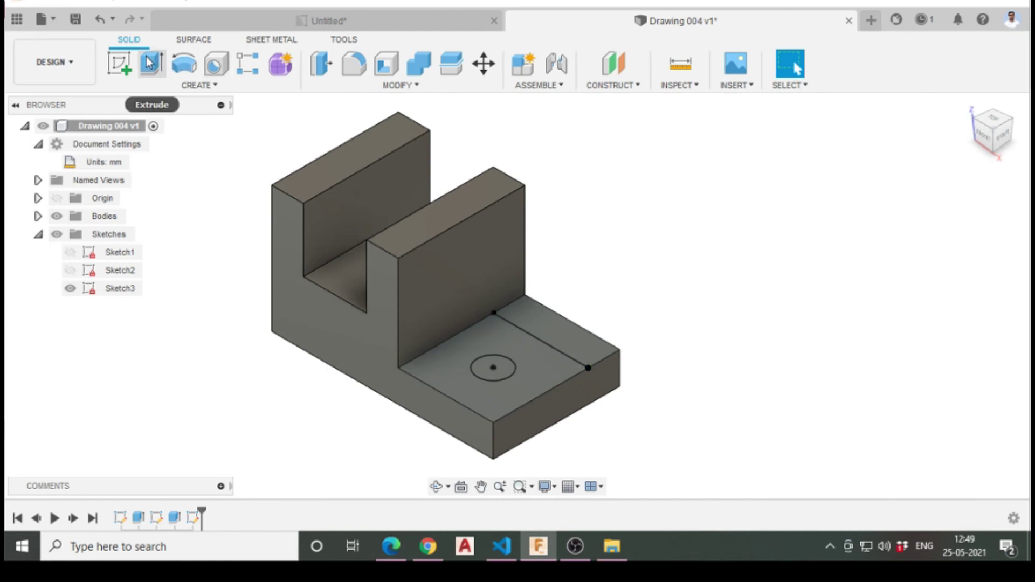
Extrude the strip beyond the dividing line 20 mm into a raised end wall
click(152, 63)
click(546, 331)
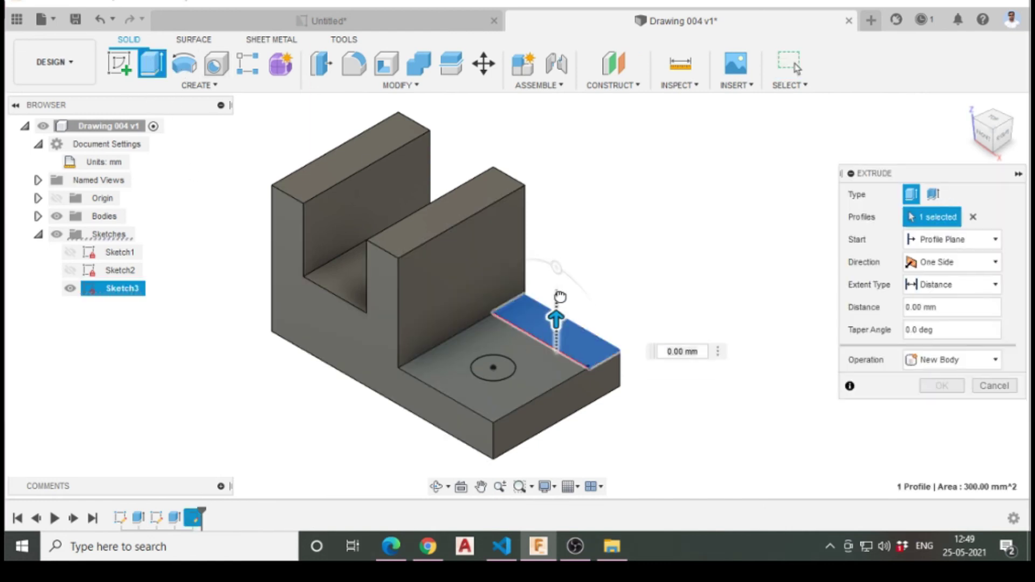
text(20)
key(Return)
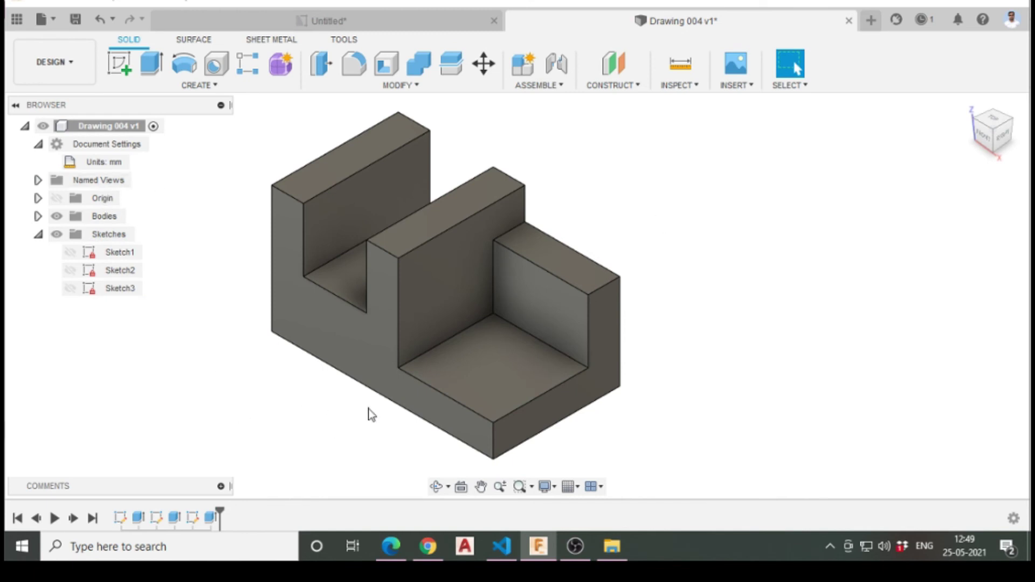
Make Sketch3 with its circle visible on the part again
click(68, 294)
click(71, 306)
click(74, 291)
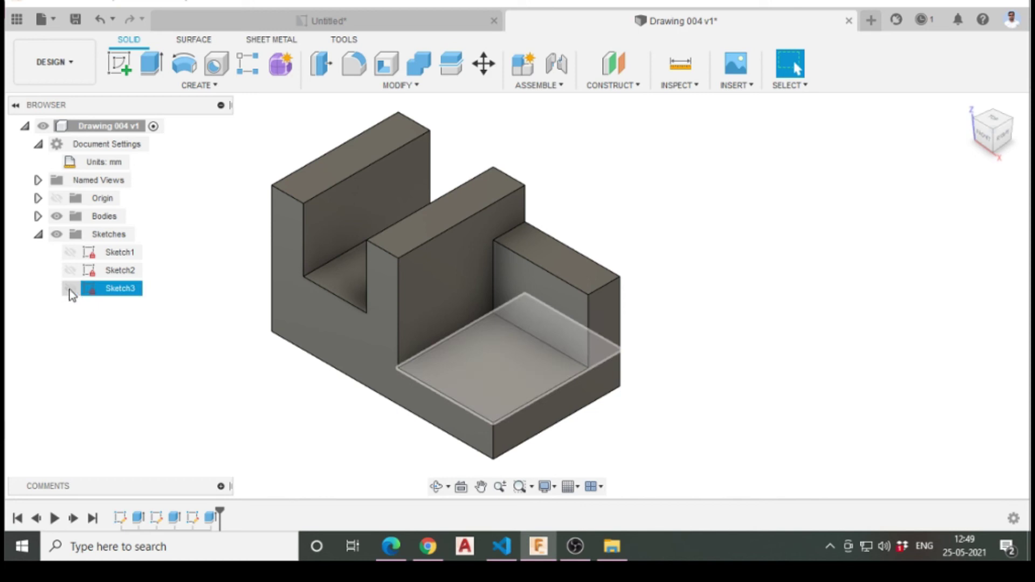
click(73, 289)
scroll(495, 353, down, 2)
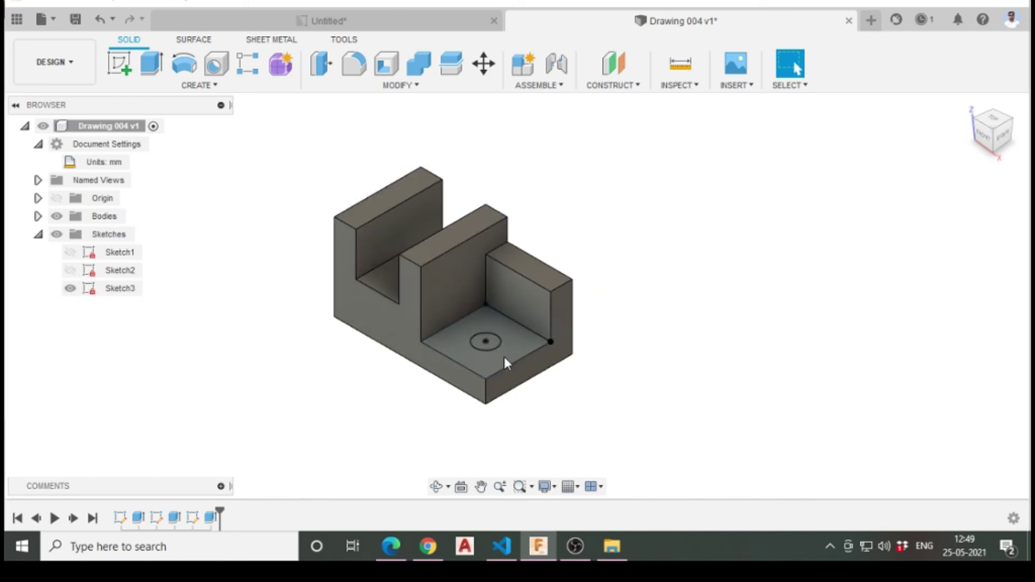
scroll(504, 415, up, 2)
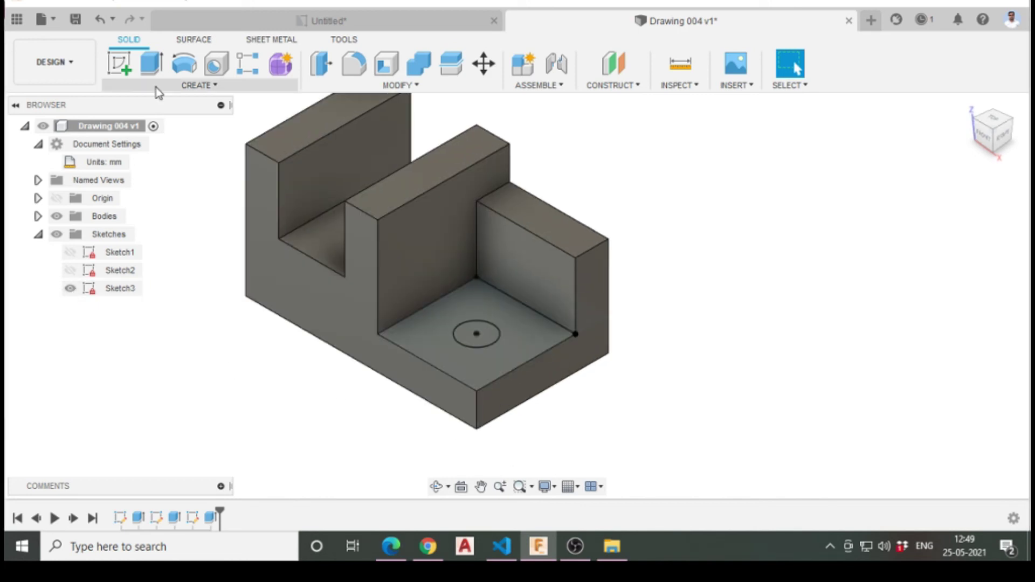
Extrude the Ø10 circle downward as a cut through the base floor, forming a hole
click(149, 63)
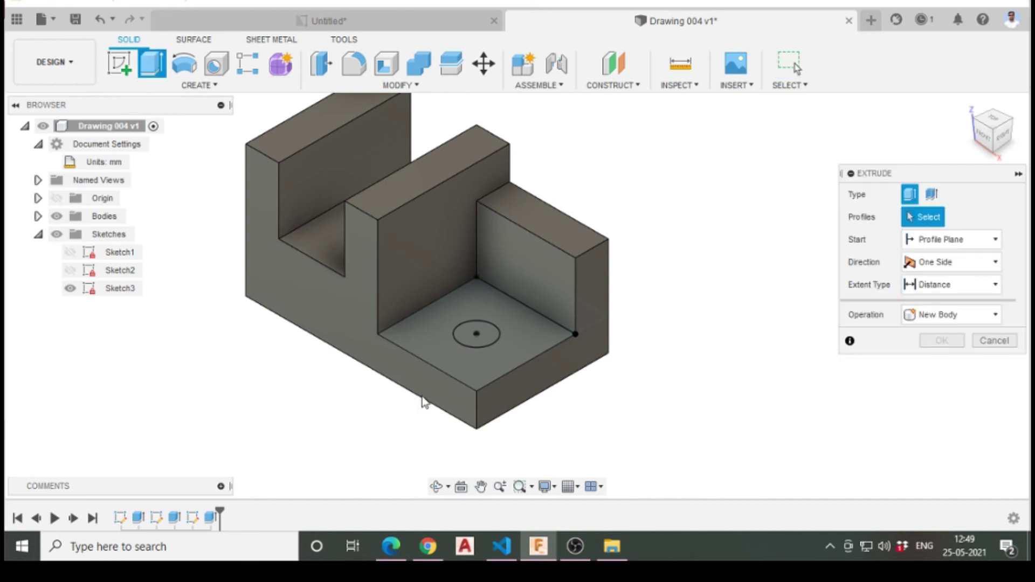
click(480, 333)
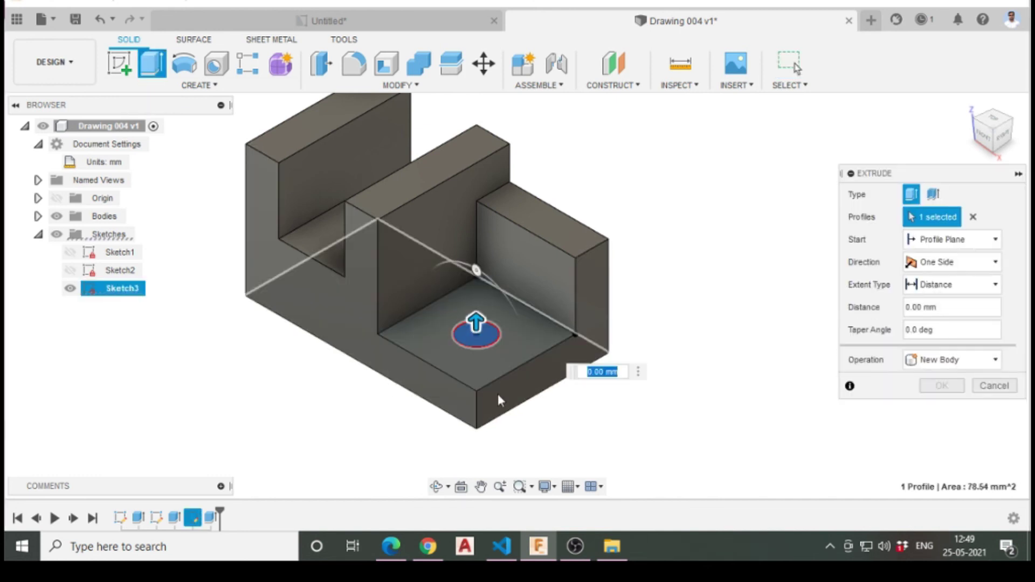
drag(476, 322, 479, 365)
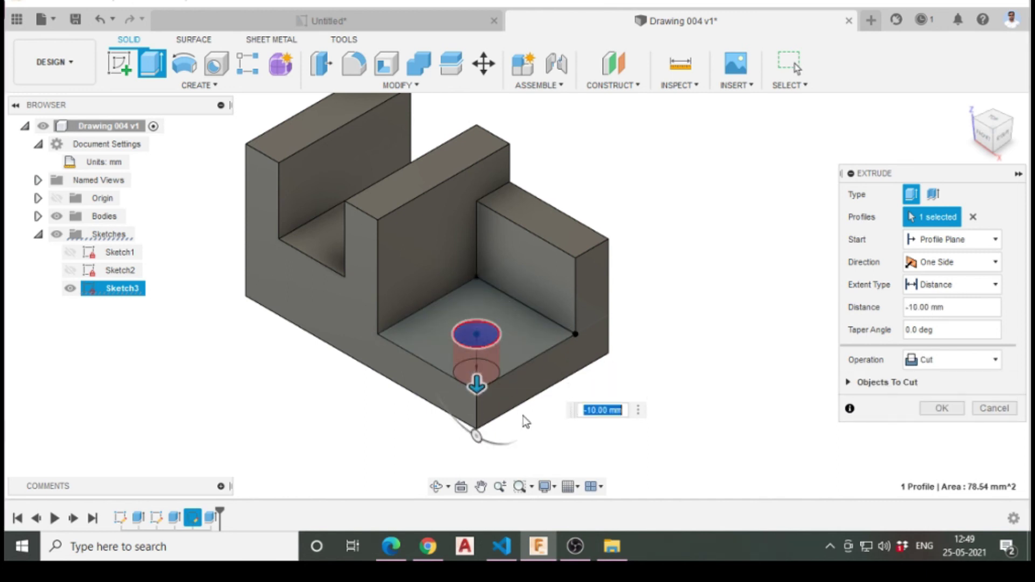
shift+middle_drag(485, 429, 549, 353)
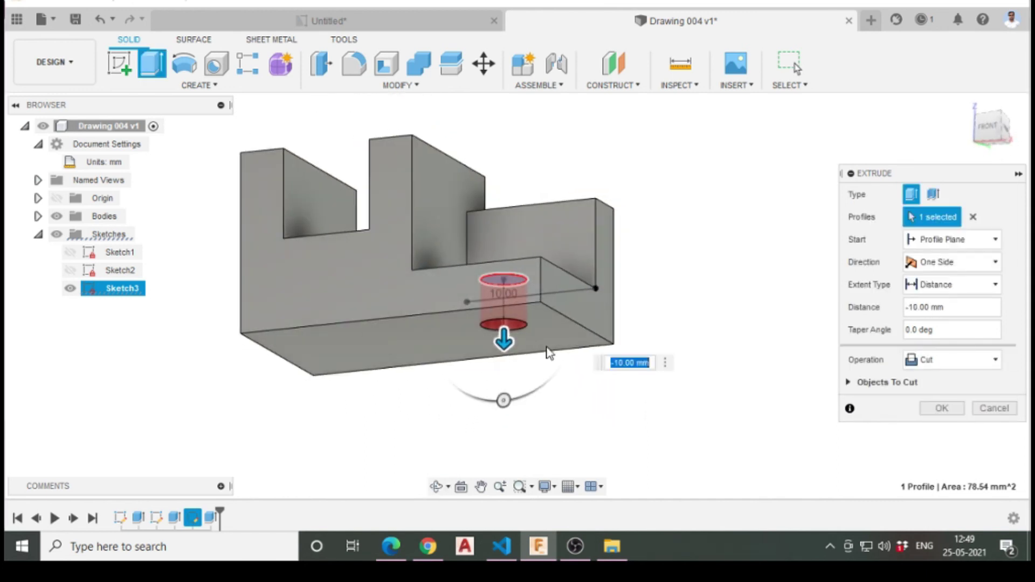
drag(504, 338, 504, 385)
shift+middle_drag(522, 288, 507, 328)
click(942, 408)
Hide Sketch3 and select the short end wall's top edge
mouse_move(625, 377)
shift+middle_down()
mouse_move(485, 365)
mouse_move(410, 345)
shift+middle_up()
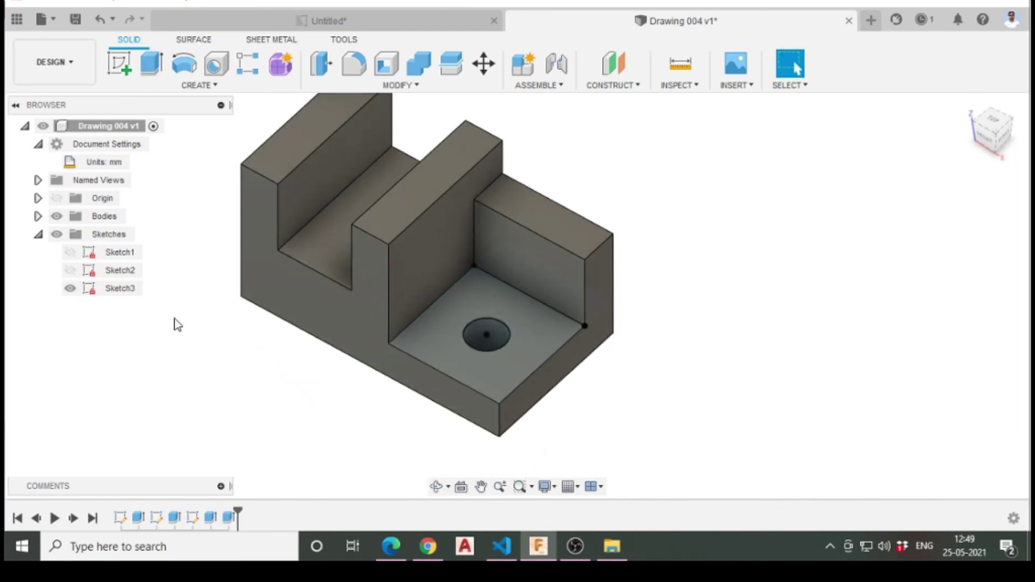
click(70, 290)
mouse_move(201, 329)
shift+middle_down()
mouse_move(416, 381)
mouse_move(419, 434)
mouse_move(541, 361)
mouse_move(552, 379)
shift+middle_up()
scroll(541, 362, down, 3)
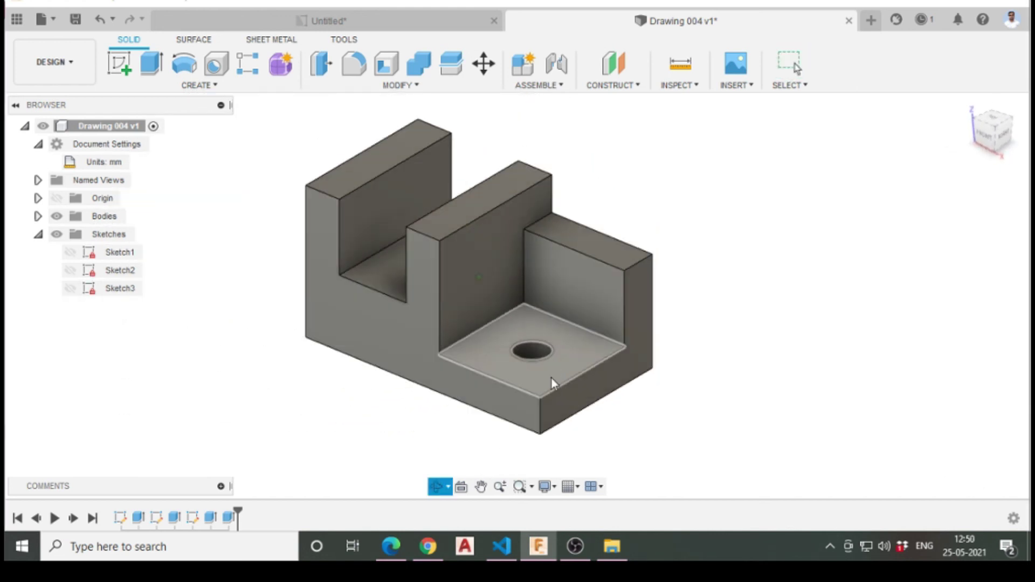
click(636, 264)
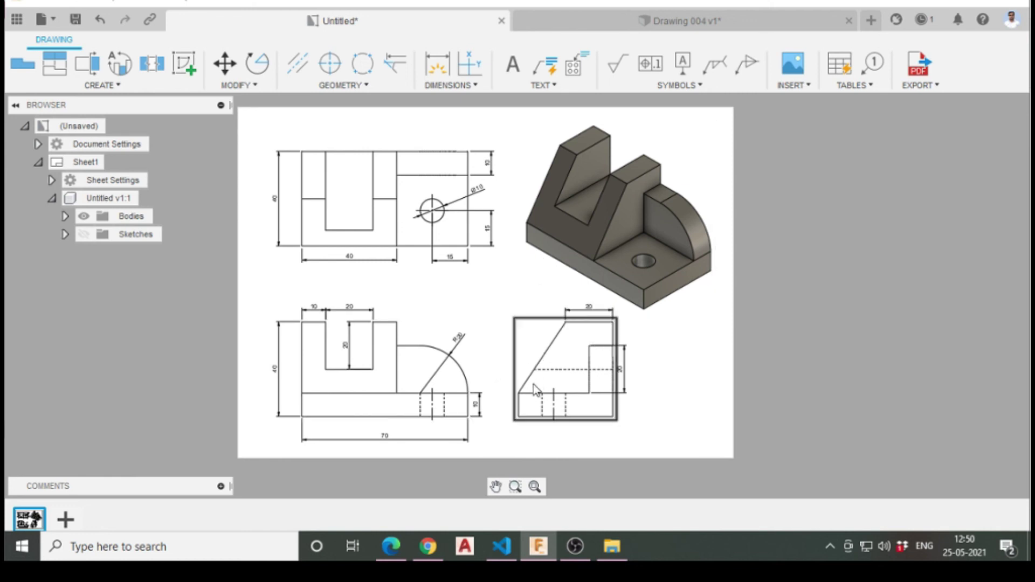
Round the short end wall's outer top edge into a quarter-round with a 20 mm fillet
click(701, 23)
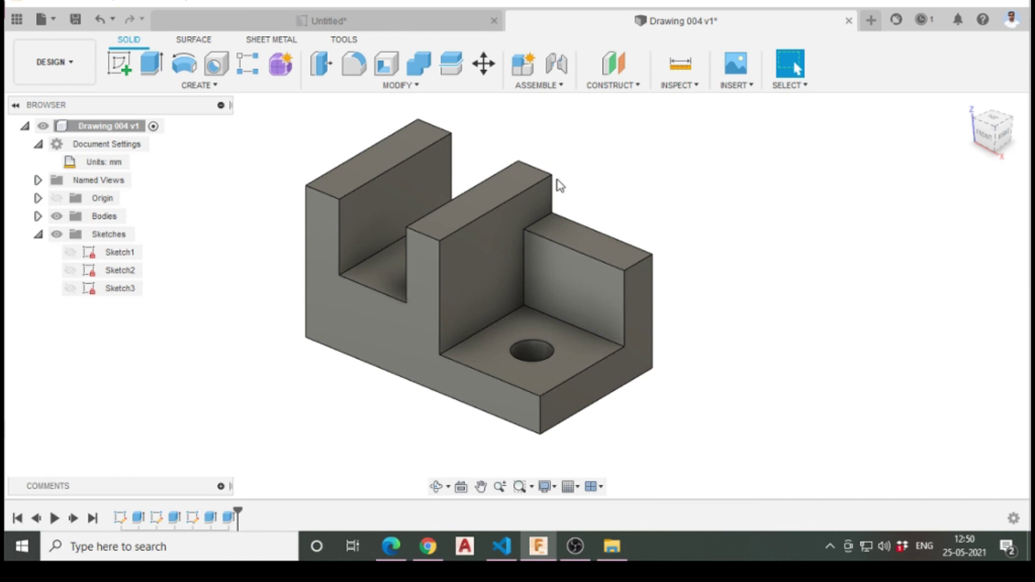
click(356, 69)
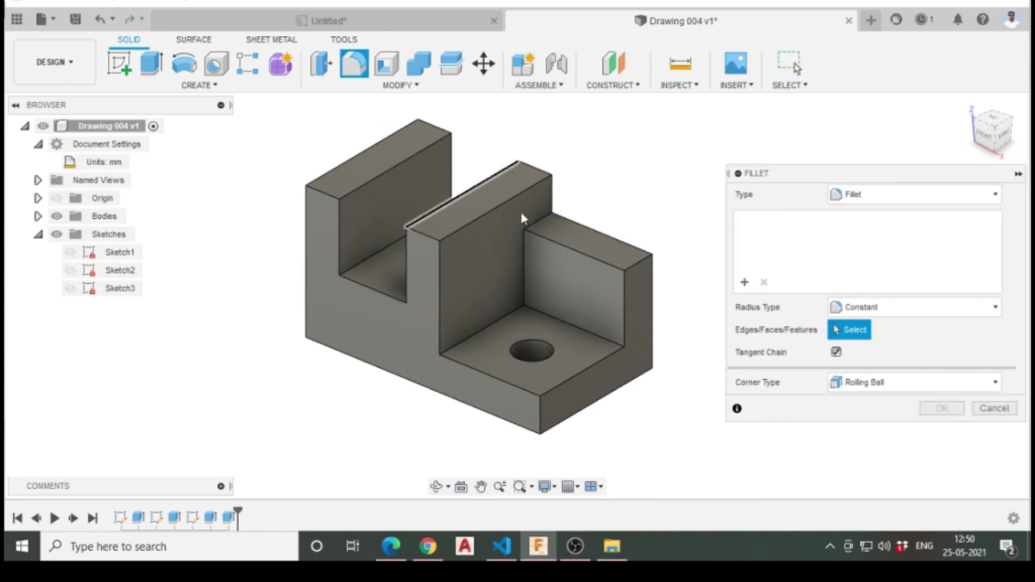
click(640, 260)
text(20)
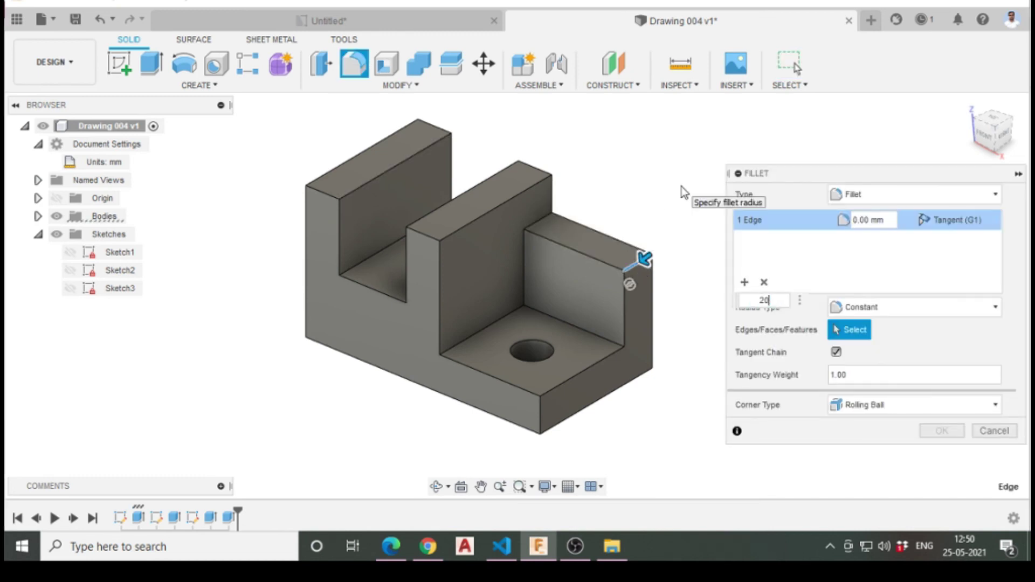
click(945, 433)
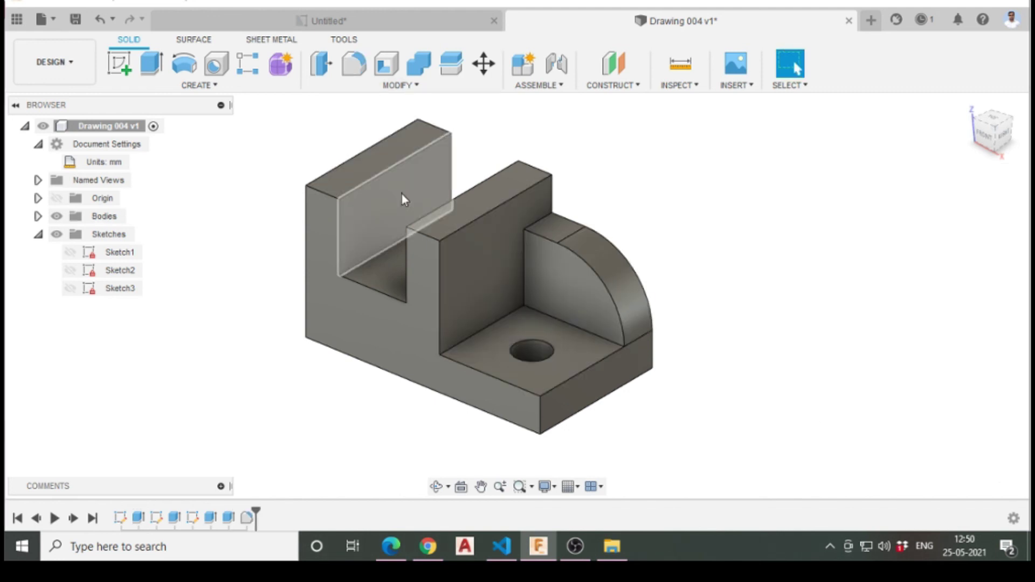
click(403, 86)
Select the top edges of the left and middle uprights for a Two Distance chamfer
click(341, 137)
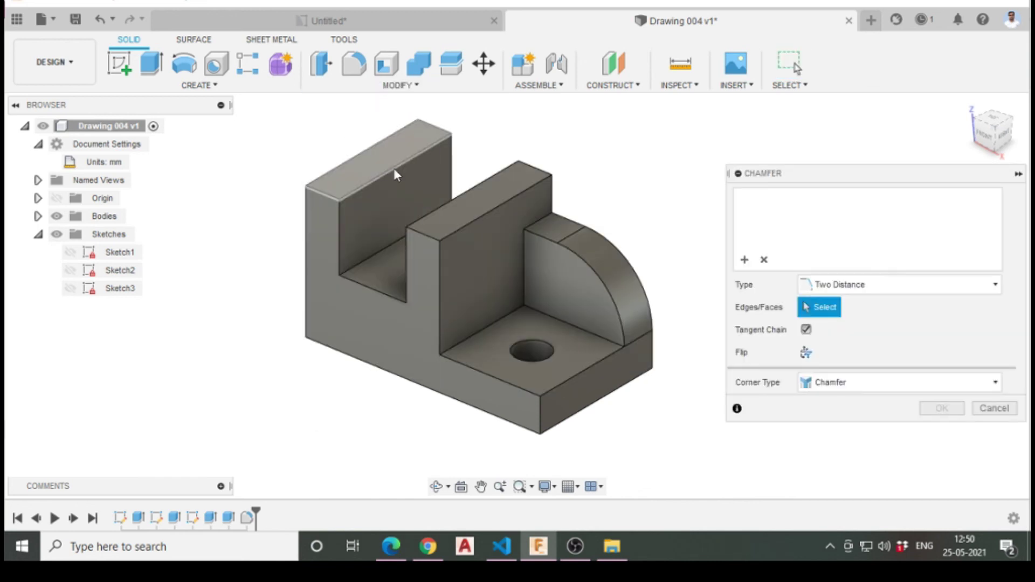
click(425, 236)
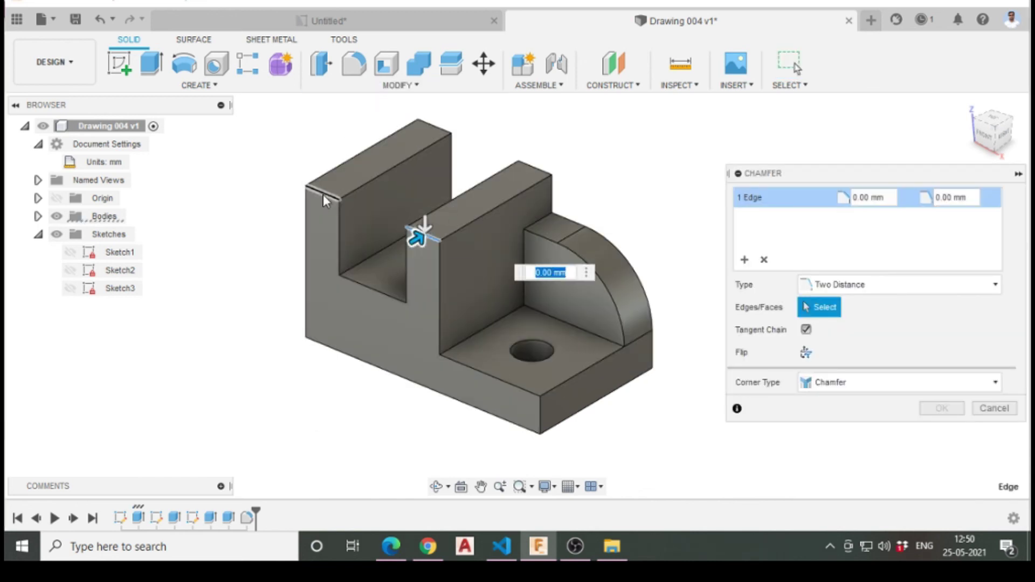
click(322, 194)
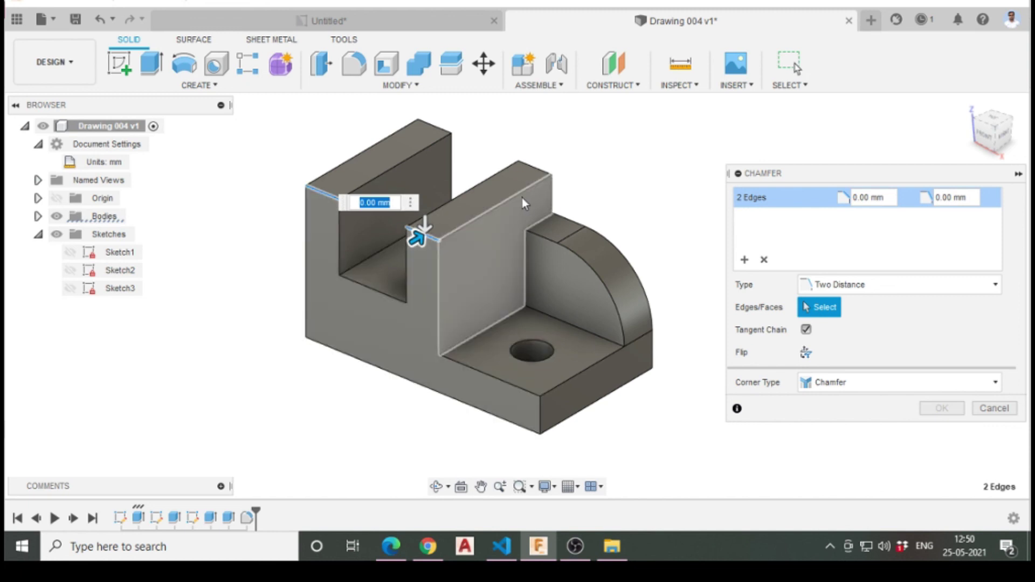
click(852, 286)
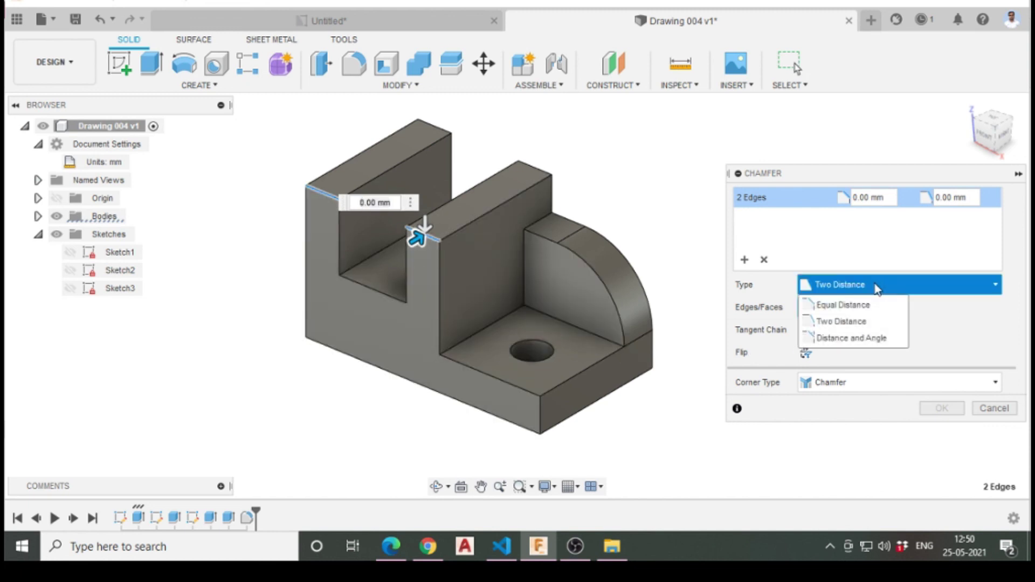
click(844, 323)
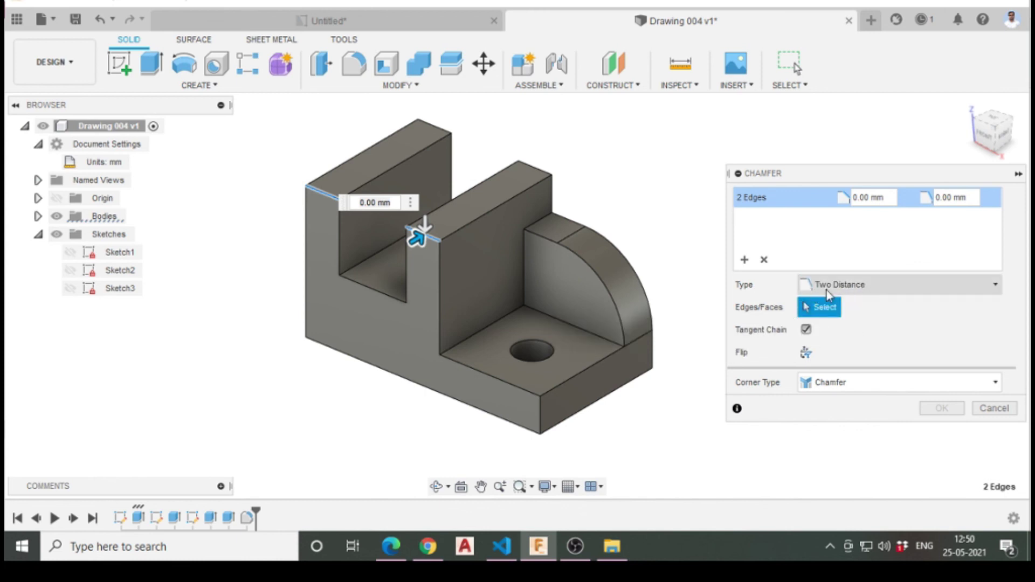
Apply chamfer distances of 20 mm and 30 mm to both uprights and inspect the result
click(418, 237)
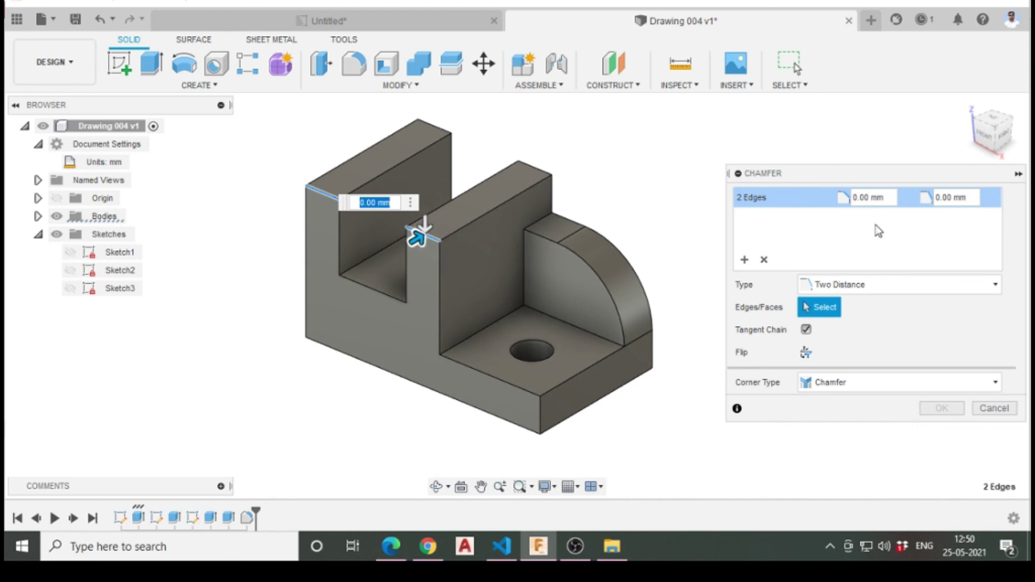
click(884, 199)
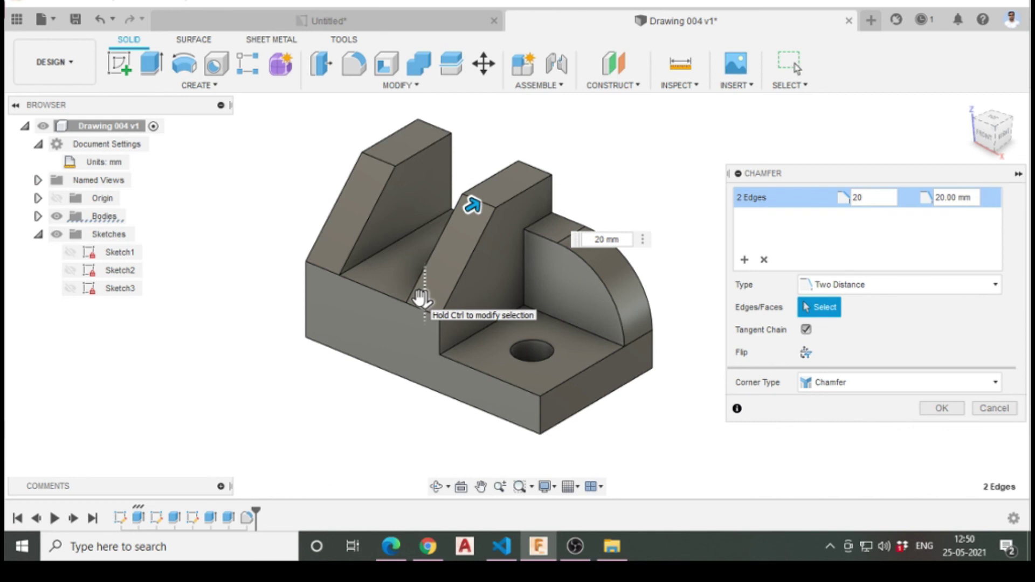
key(Tab)
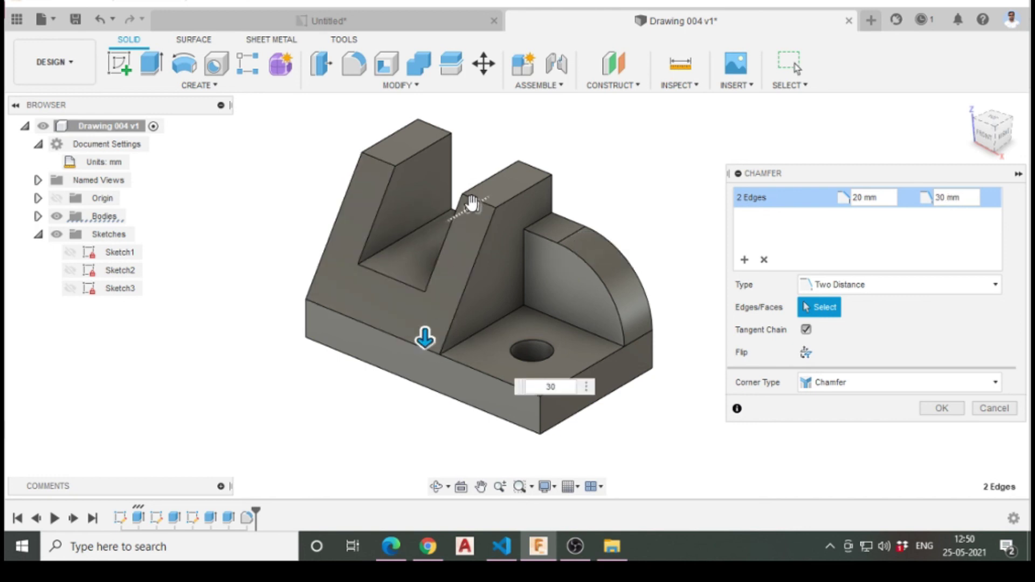
key(Tab)
key(Tab)
click(939, 411)
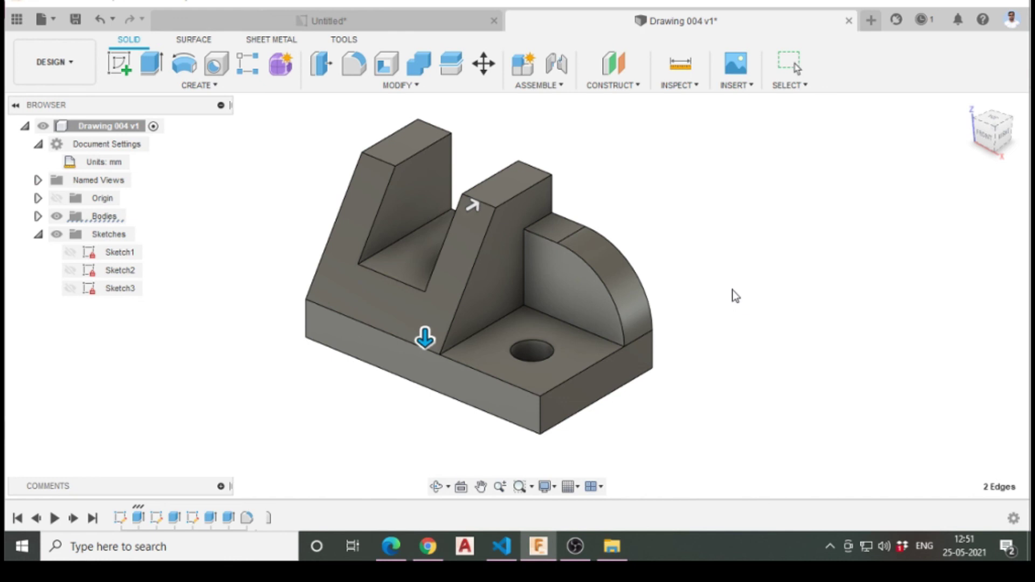
shift+middle_drag(733, 294, 669, 352)
drag(668, 352, 503, 370)
key(Escape)
scroll(423, 309, down, 2)
Compare the model against the reference drawing in the Untitled tab, then return to Drawing 004
scroll(396, 296, up, 3)
click(334, 23)
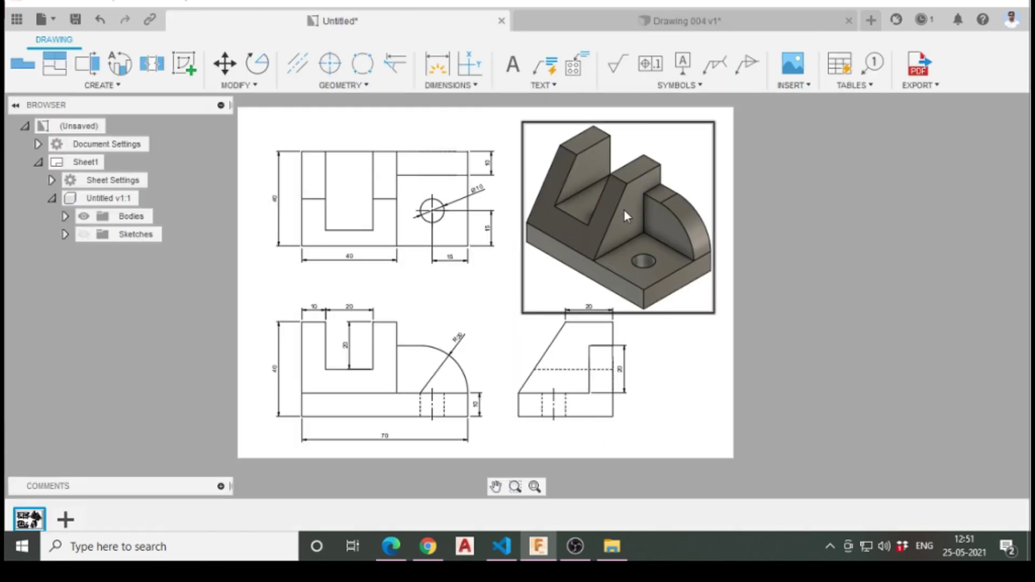
click(642, 21)
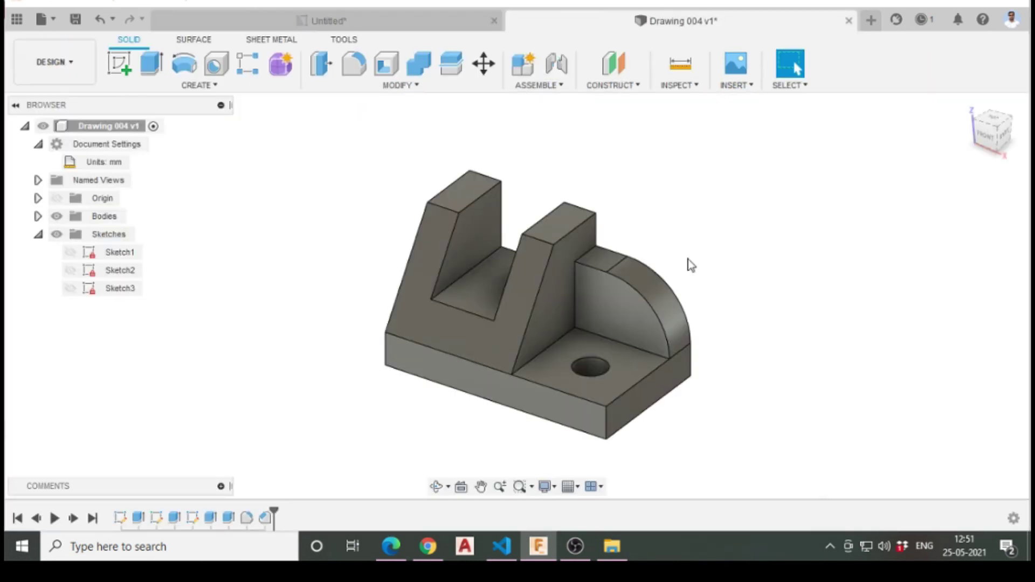
Collapse the Sketches folder in the model's Browser
scroll(504, 360, up, 1)
scroll(517, 416, down, 2)
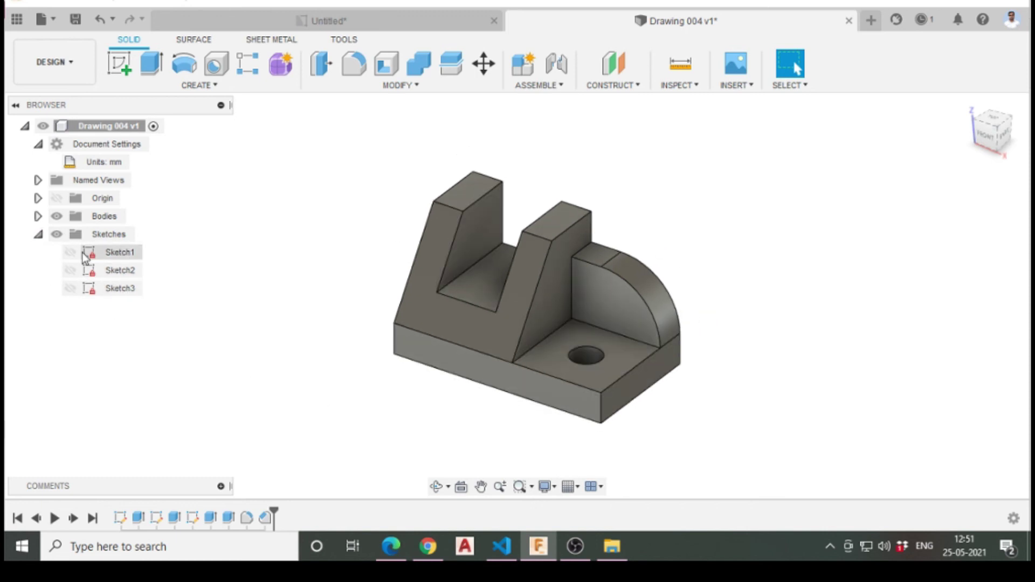
click(38, 234)
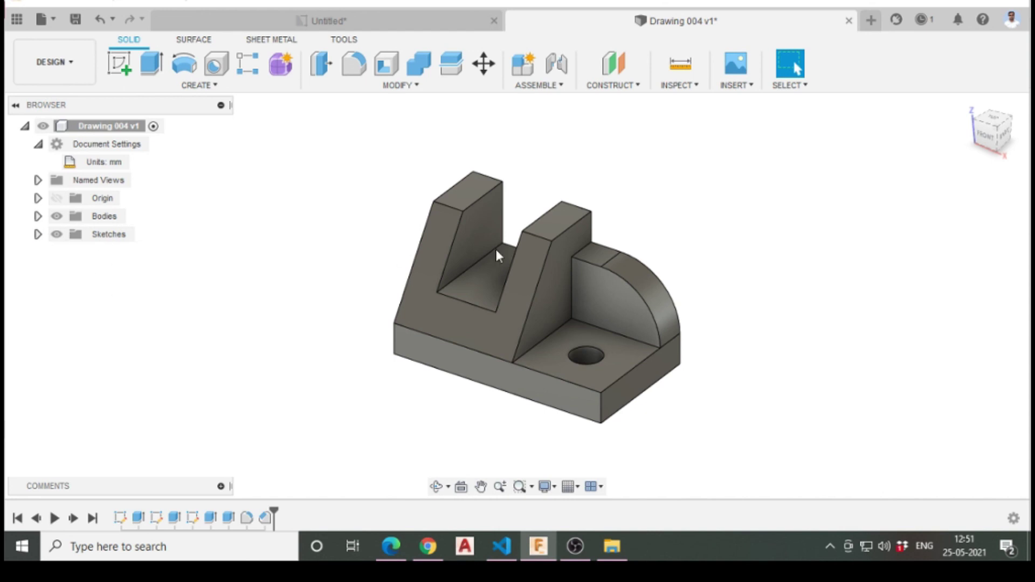
scroll(510, 400, up, 2)
scroll(515, 372, down, 1)
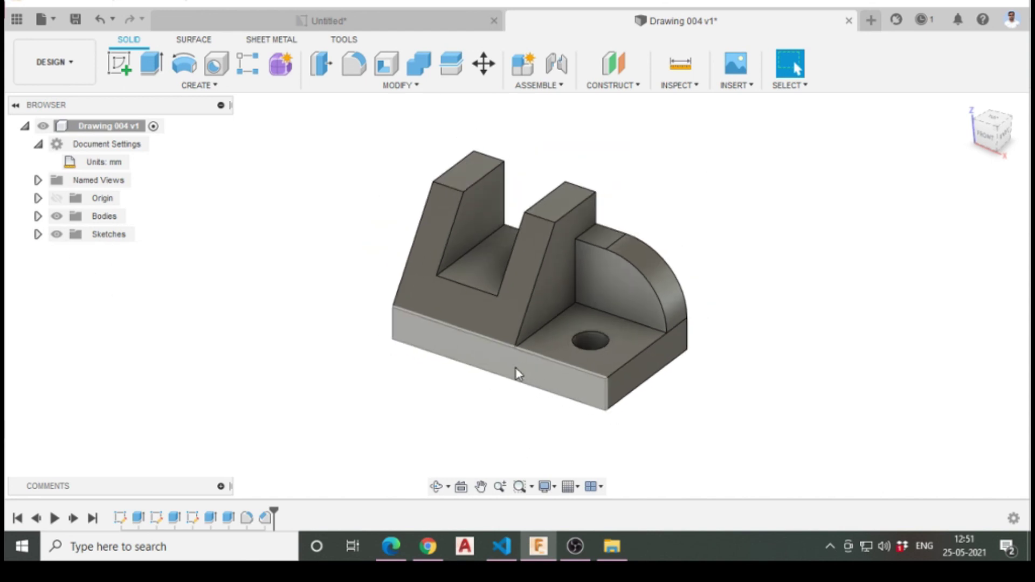
scroll(642, 178, up, 2)
scroll(542, 277, down, 2)
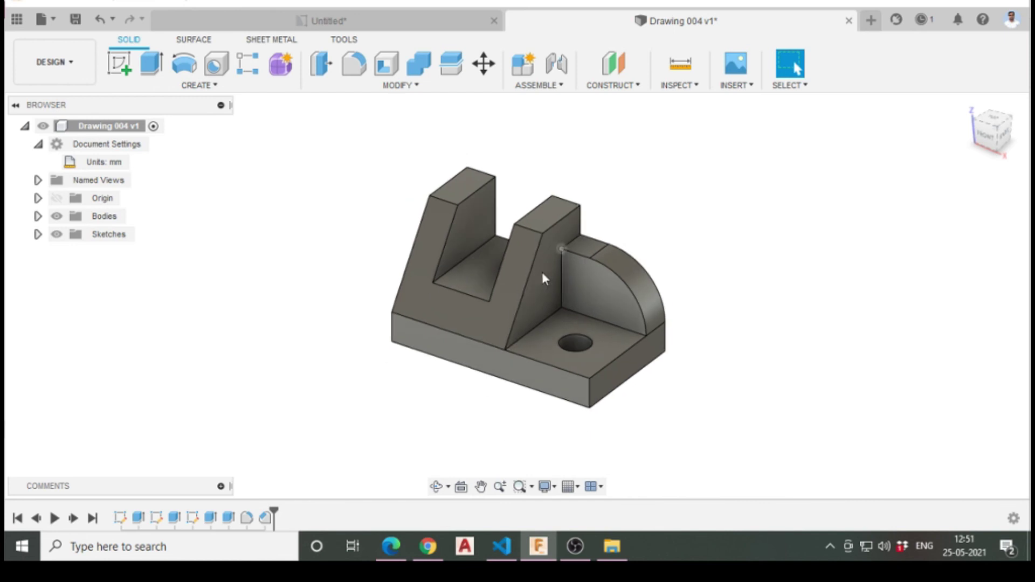
scroll(530, 298, up, 2)
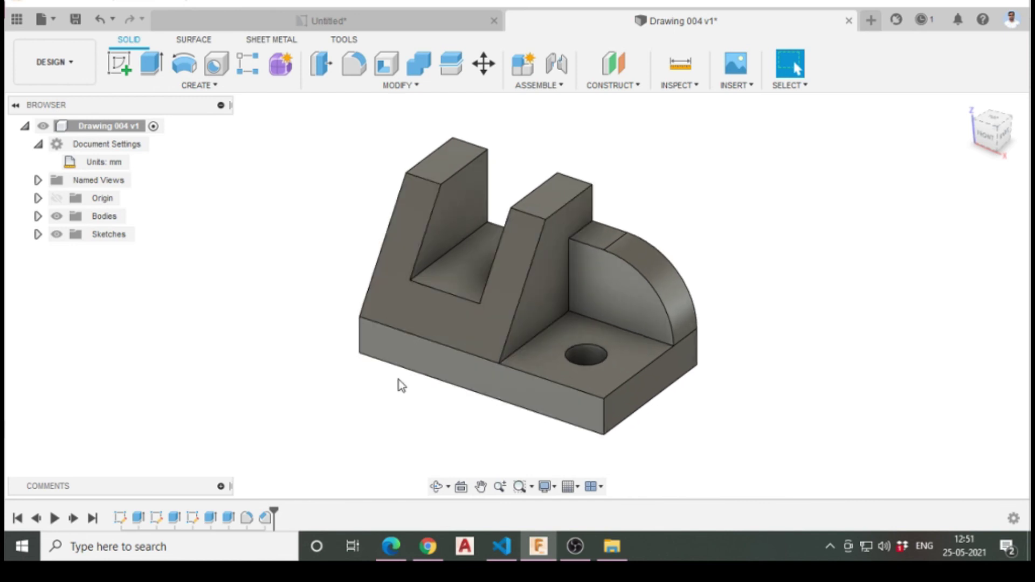